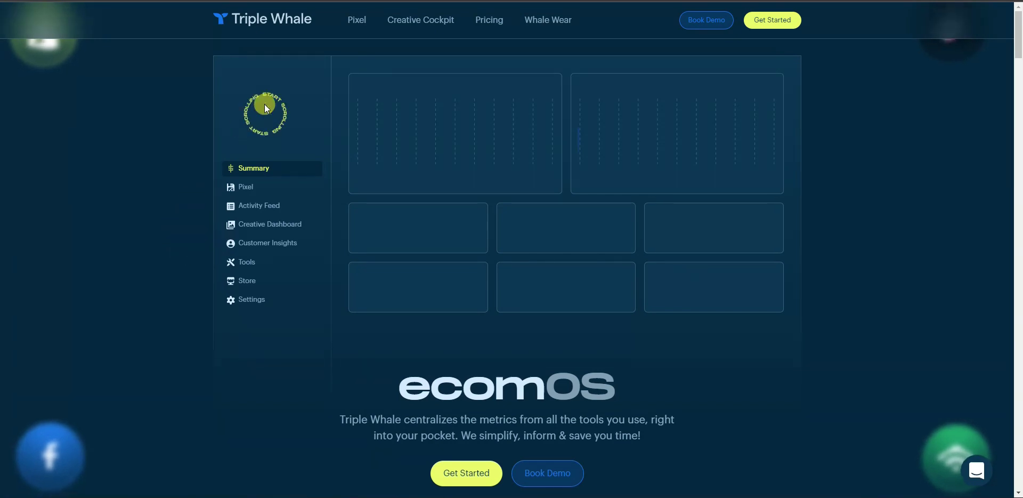
pyautogui.scroll(-5, 196, 212)
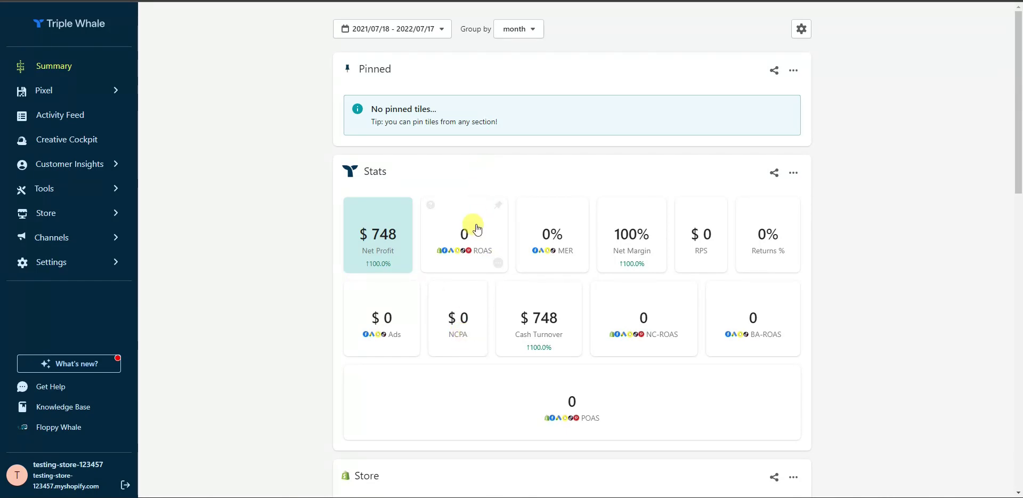
# Examine the Summary dashboard's metric tiles in the Stats, Store, LTV, Expenses and Inventory sections
pyautogui.moveTo(438, 293)
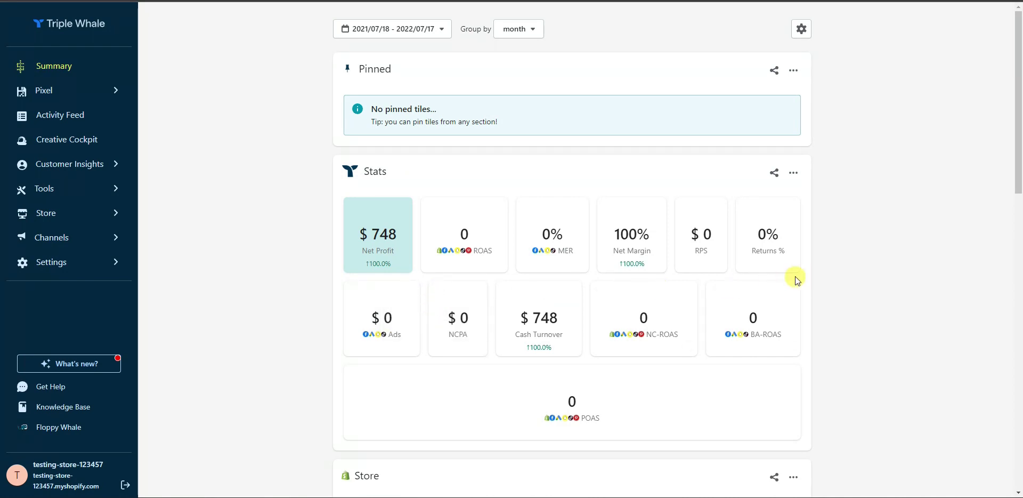
pyautogui.scroll(-4, 911, 285)
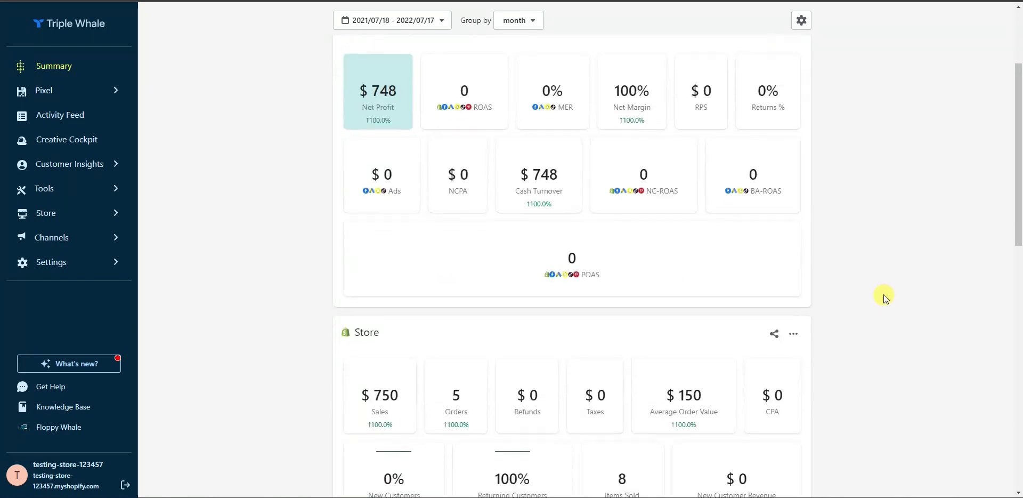
pyautogui.scroll(5, 667, 283)
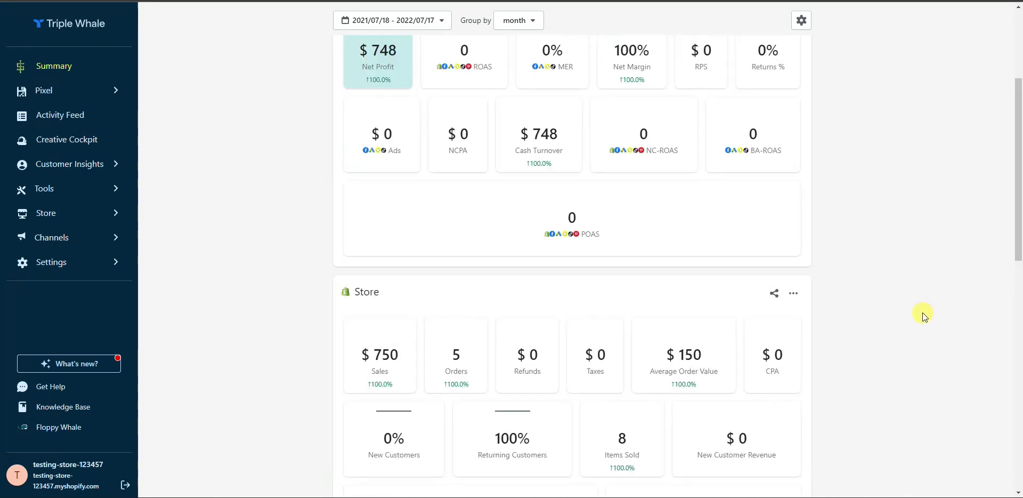
pyautogui.scroll(-7, 437, 189)
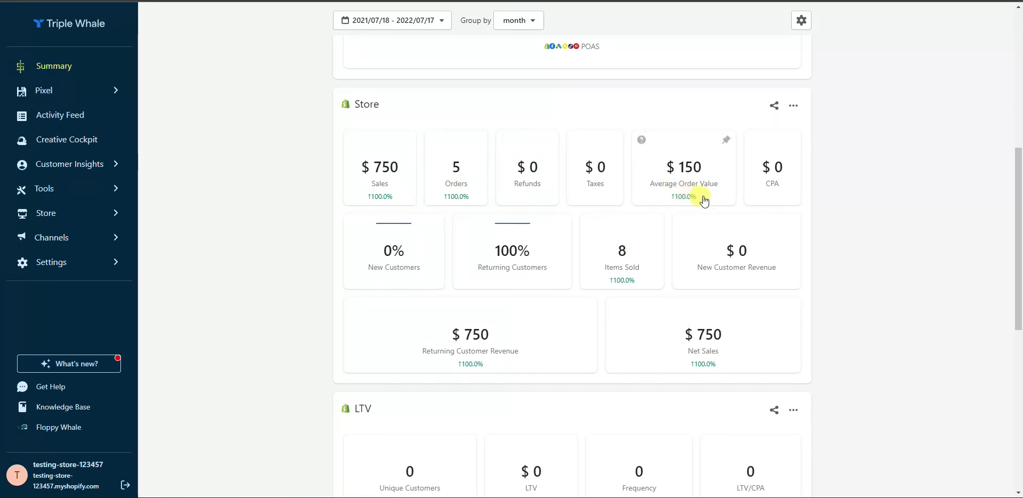
pyautogui.scroll(-1, 682, 205)
pyautogui.scroll(-2, 682, 205)
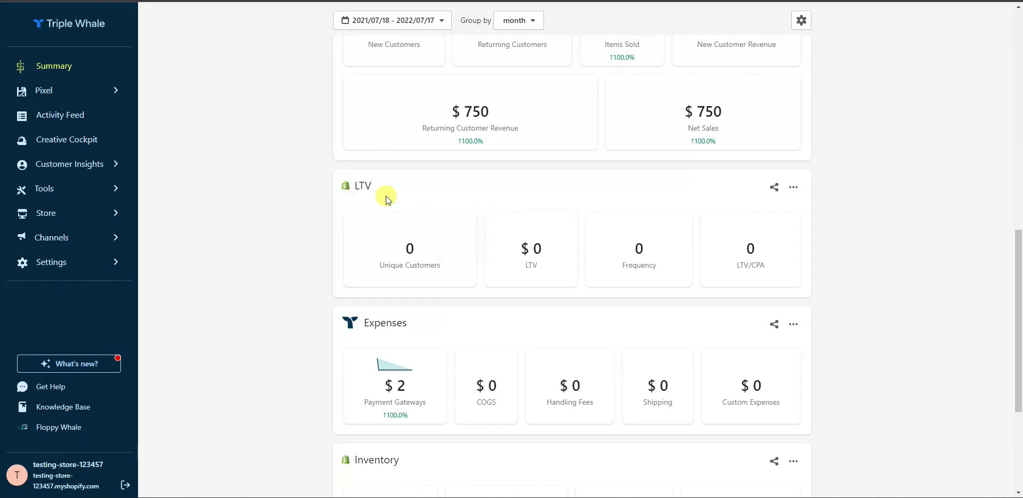
pyautogui.scroll(-2, 725, 245)
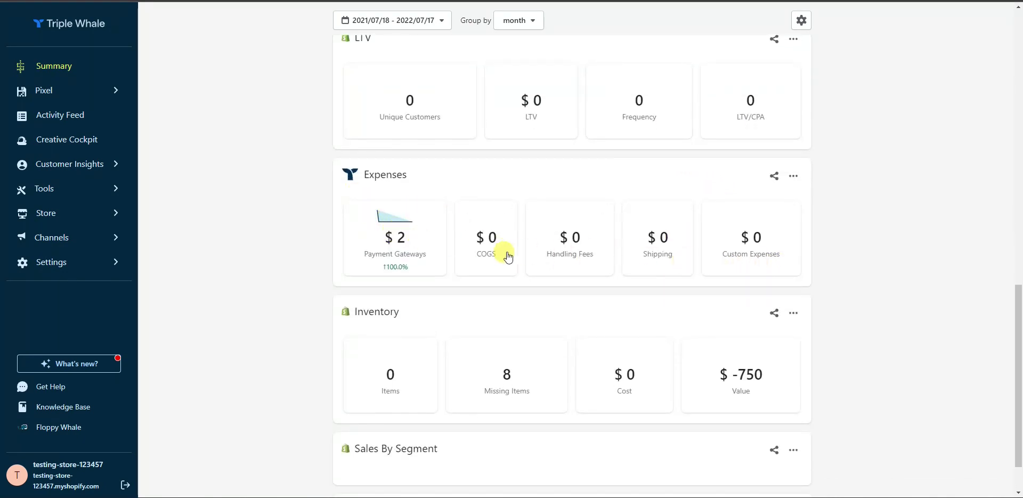
pyautogui.scroll(-1, 506, 254)
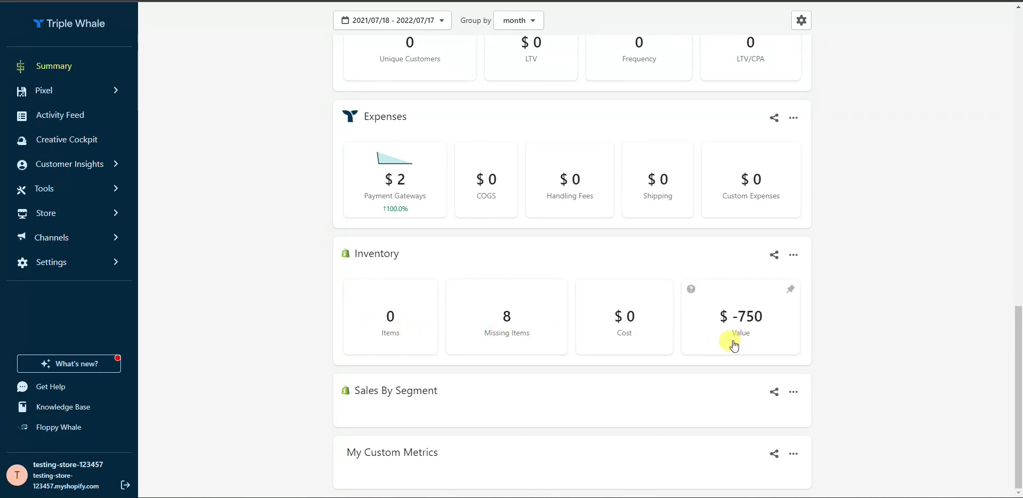
# Pin the Net Profit tile from Stats and the Orders tile from Store to the Pinned section
pyautogui.scroll(15, 852, 379)
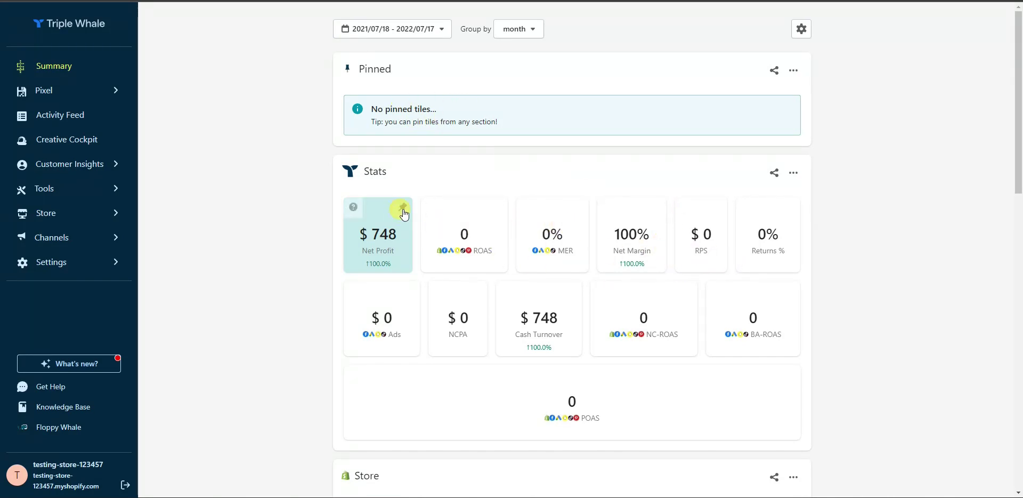
pyautogui.click(404, 207)
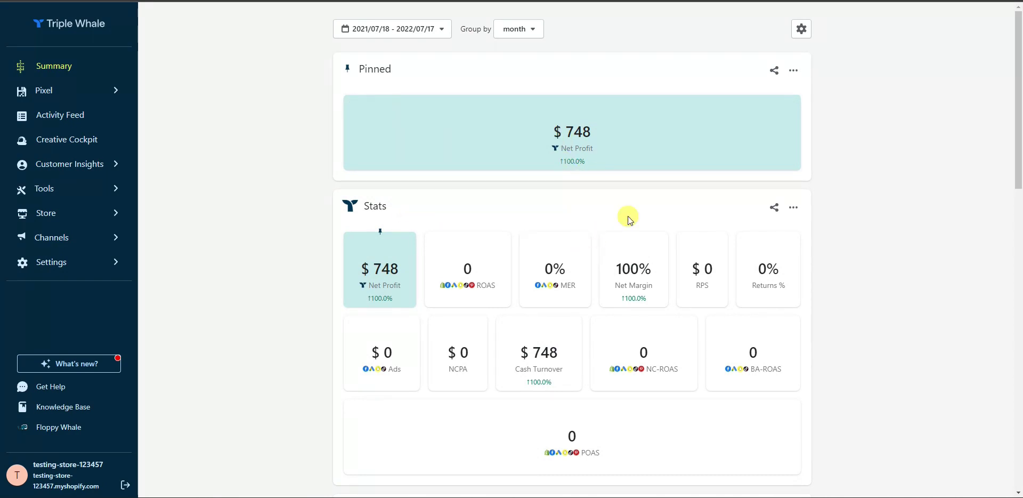
pyautogui.scroll(-3, 664, 373)
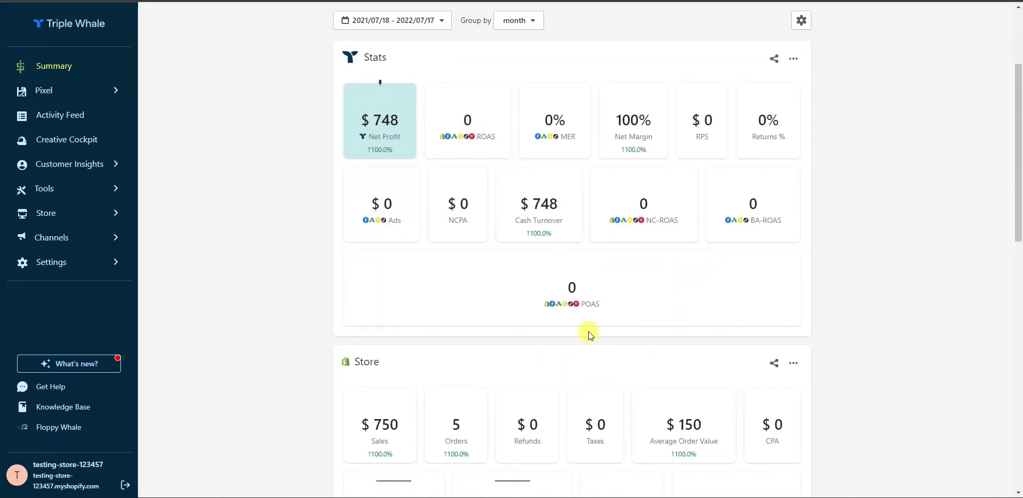
pyautogui.scroll(-3, 660, 327)
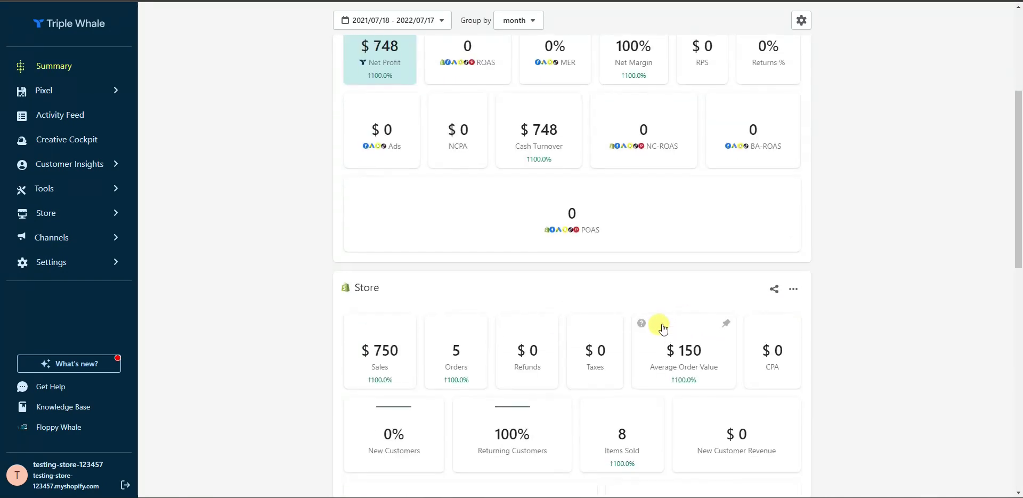
pyautogui.click(479, 323)
pyautogui.scroll(5, 586, 362)
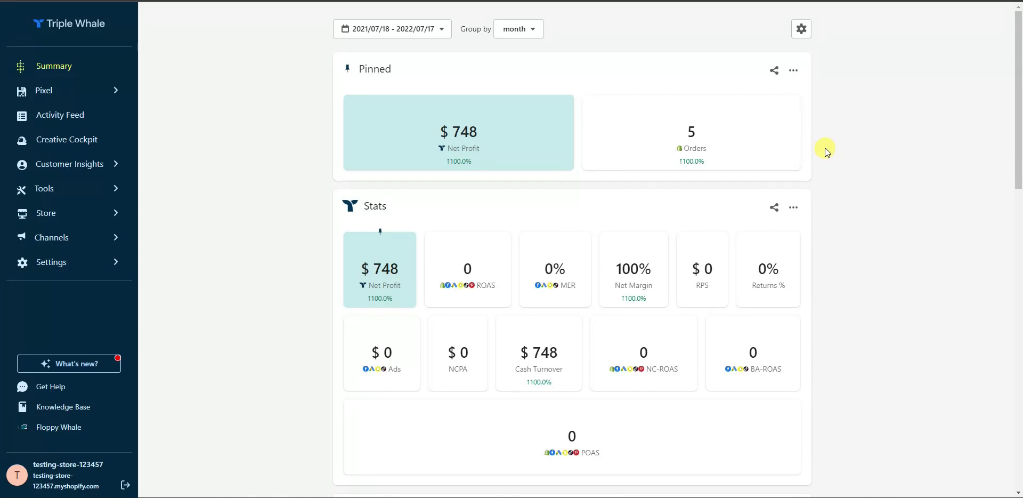
# Customize the Summary dashboard by removing the Inventory section, reviewing the additional sections on offer before finishing
pyautogui.click(802, 29)
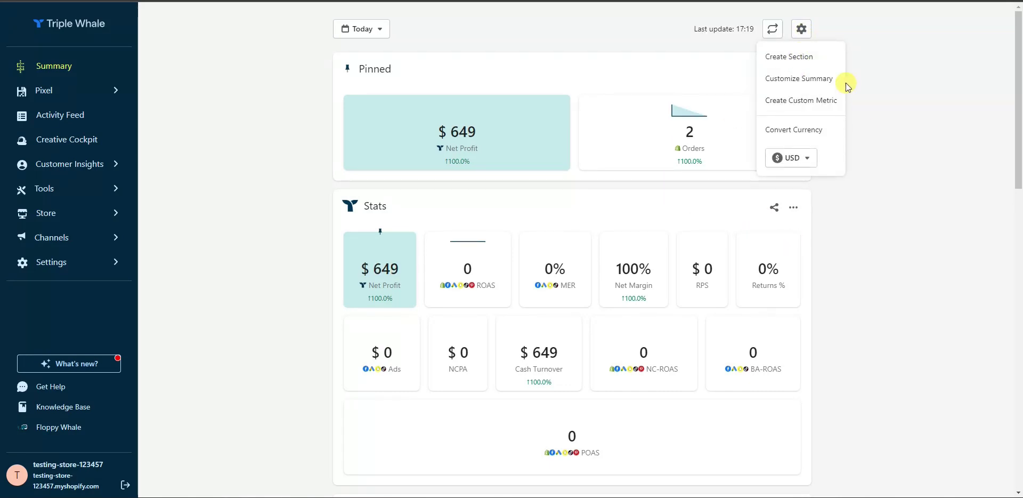
pyautogui.click(829, 81)
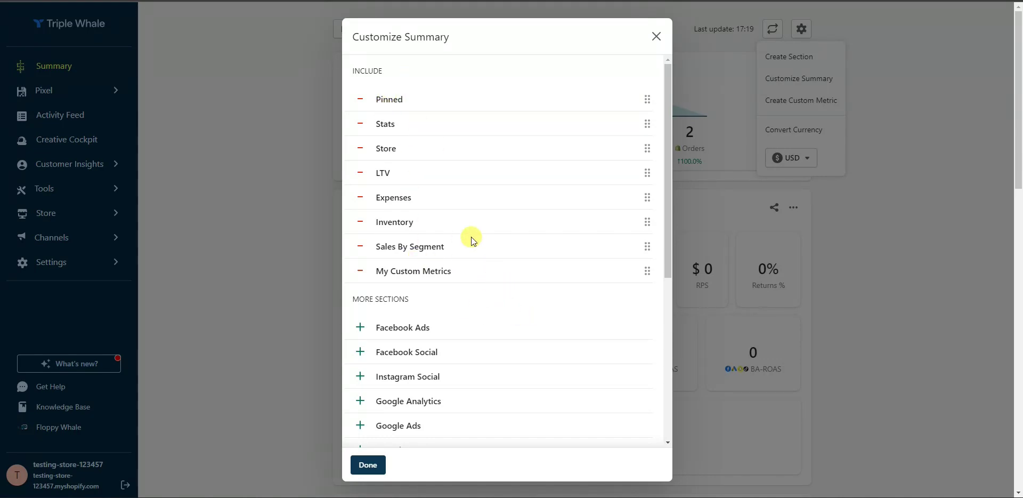
pyautogui.click(361, 223)
pyautogui.scroll(-3, 477, 265)
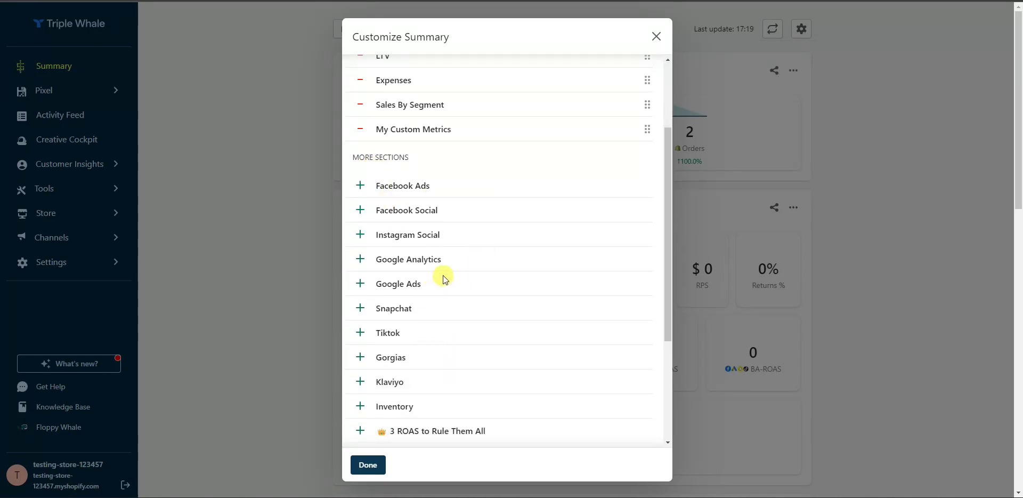
pyautogui.scroll(-1, 469, 277)
pyautogui.scroll(1, 469, 275)
pyautogui.scroll(-3, 416, 275)
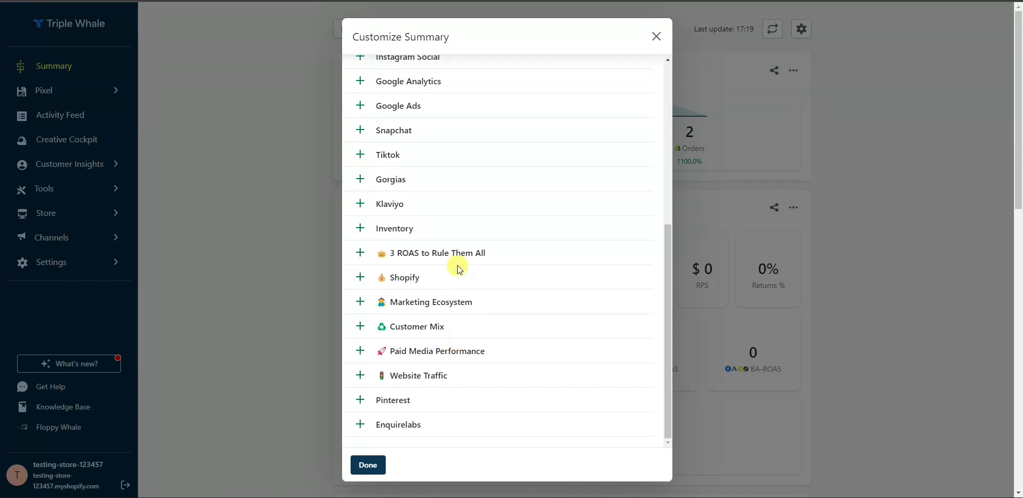
pyautogui.scroll(3, 458, 272)
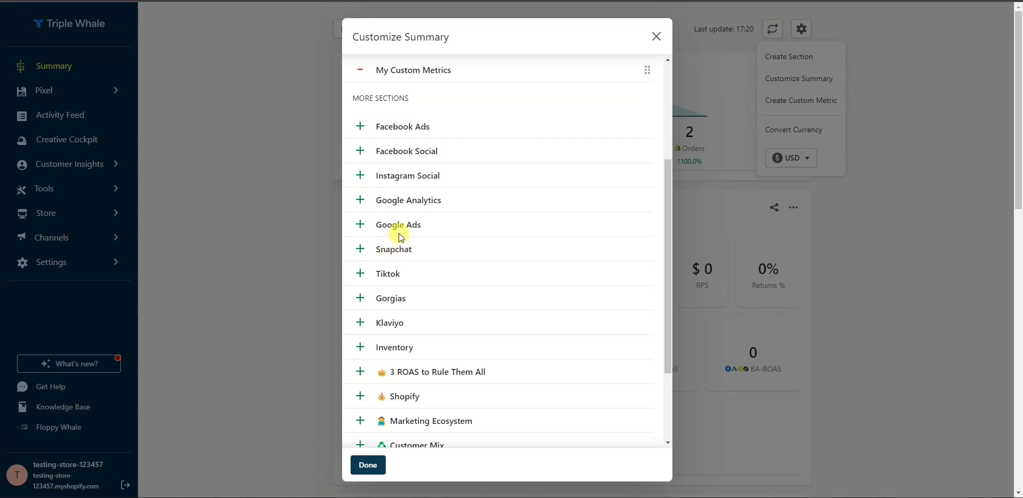
pyautogui.scroll(-1, 421, 259)
pyautogui.scroll(-1, 411, 272)
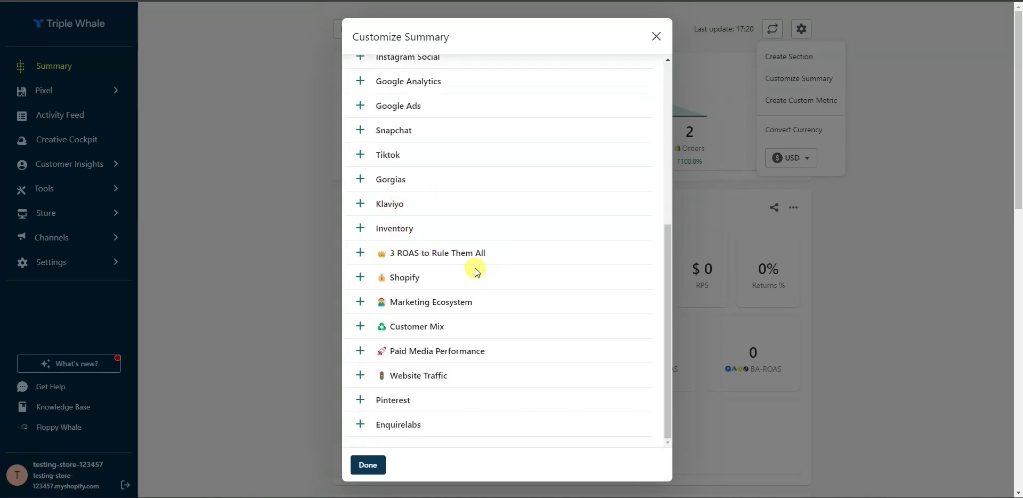
pyautogui.click(369, 465)
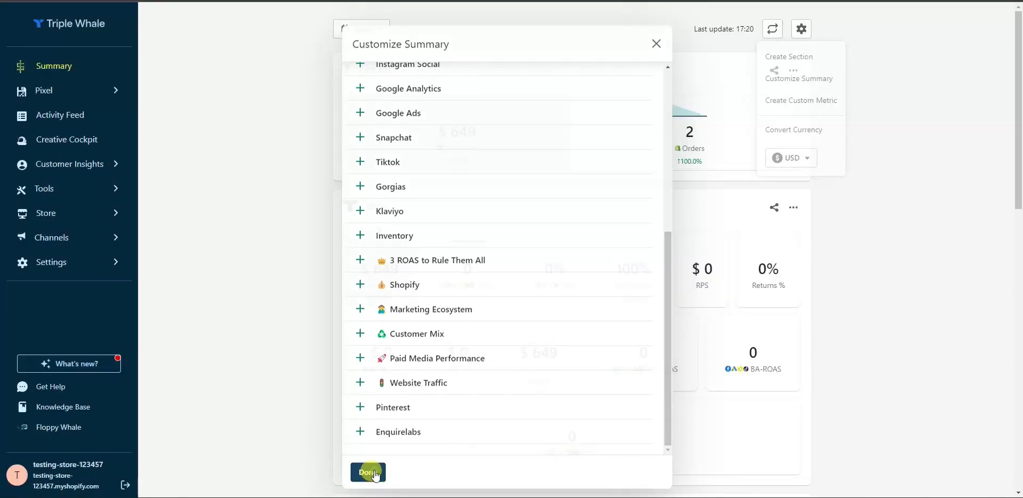
# Review the customized Summary dashboard from the pinned tiles down to My Custom Metrics to check which sections are included
pyautogui.scroll(-5, 1019, 166)
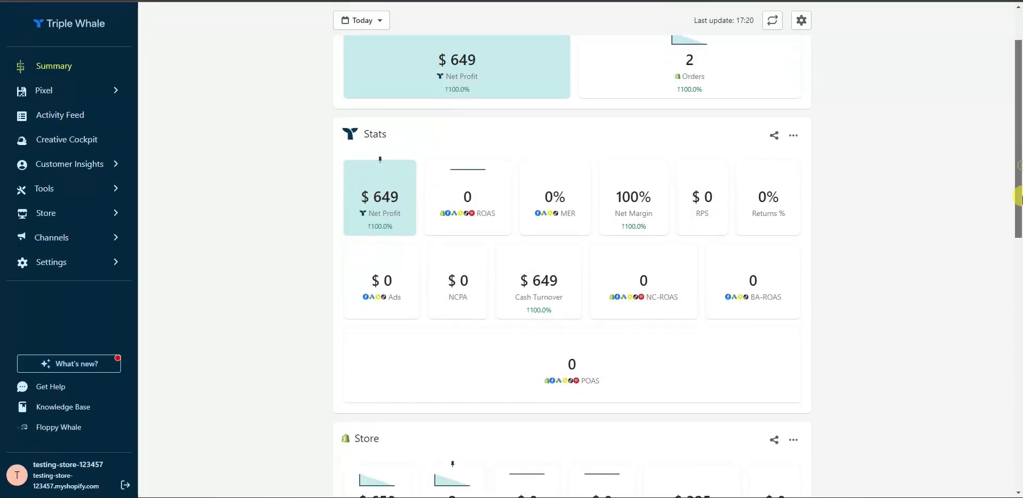
pyautogui.scroll(-9, 513, 255)
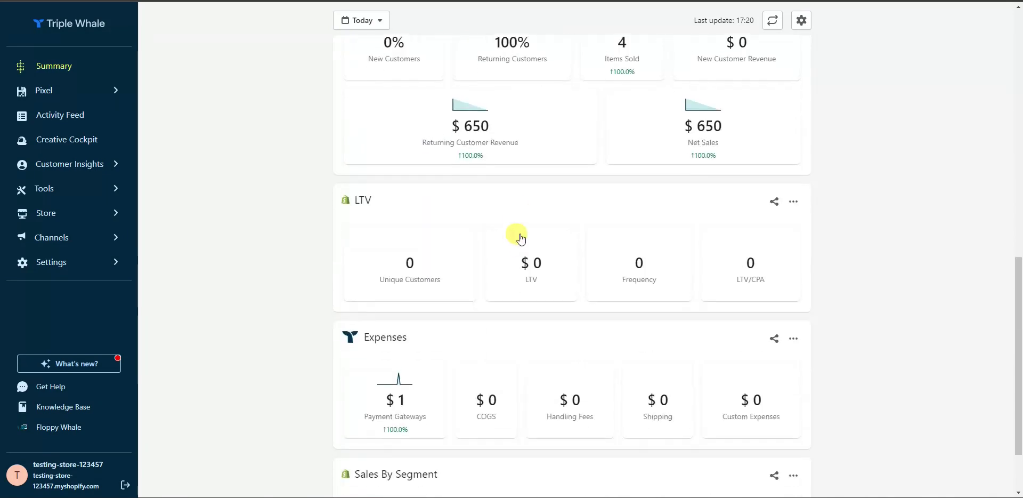
pyautogui.scroll(6, 462, 221)
pyautogui.scroll(-3, 532, 277)
pyautogui.scroll(-3, 538, 235)
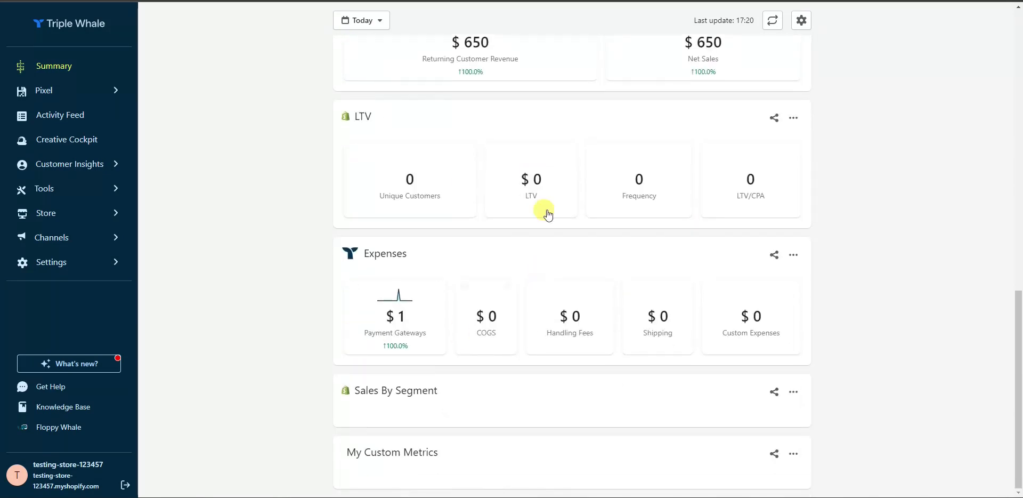
pyautogui.scroll(10, 527, 291)
# Examine the populated store's Summary metrics, including Customer Mix, Net Profits, Klaviyo, Website Traffic, Paid Media Performance, Facebook Ads, Google Ads and Pinned
pyautogui.scroll(3, 538, 310)
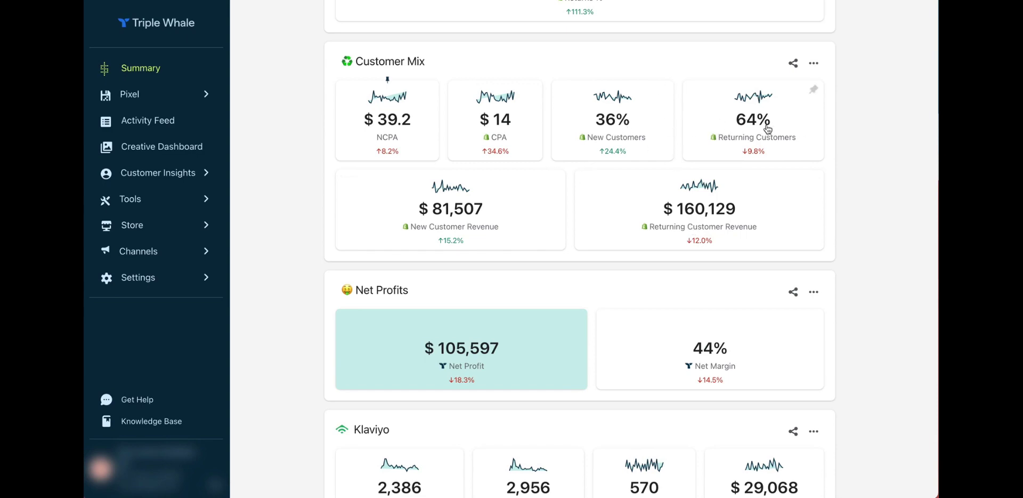
pyautogui.scroll(2, 662, 212)
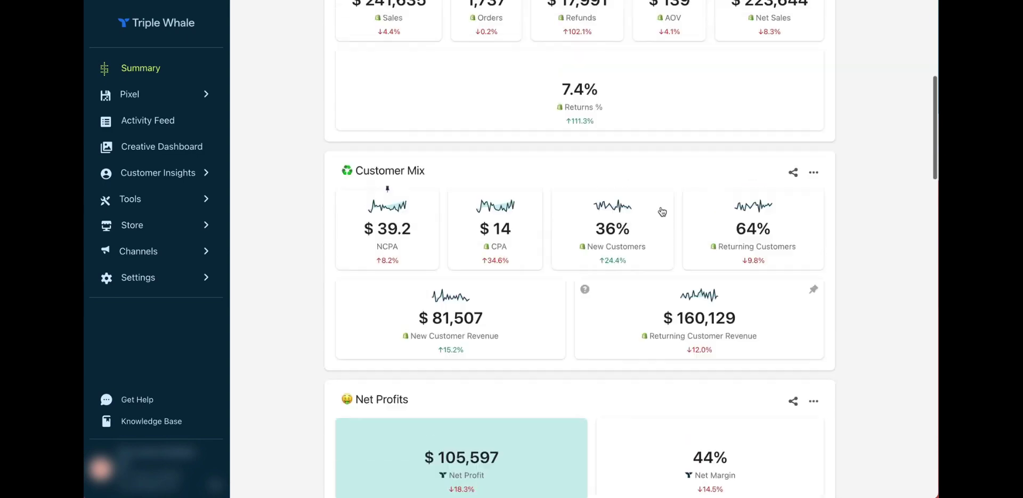
pyautogui.scroll(-3, 661, 212)
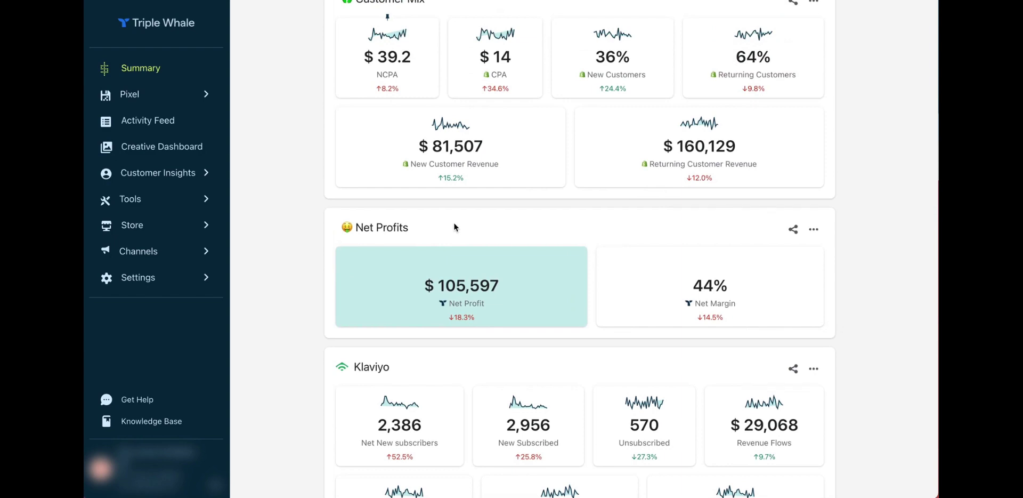
pyautogui.scroll(-10, 856, 270)
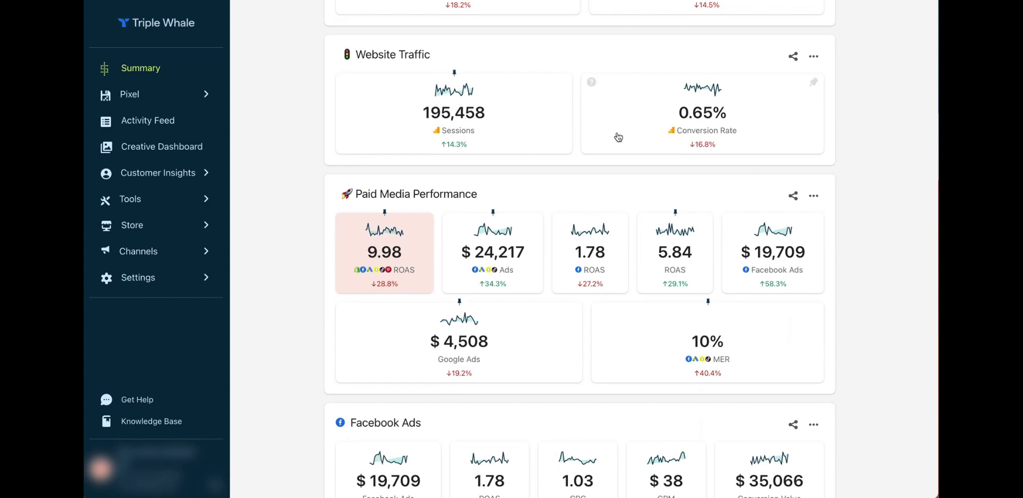
pyautogui.scroll(-3, 869, 297)
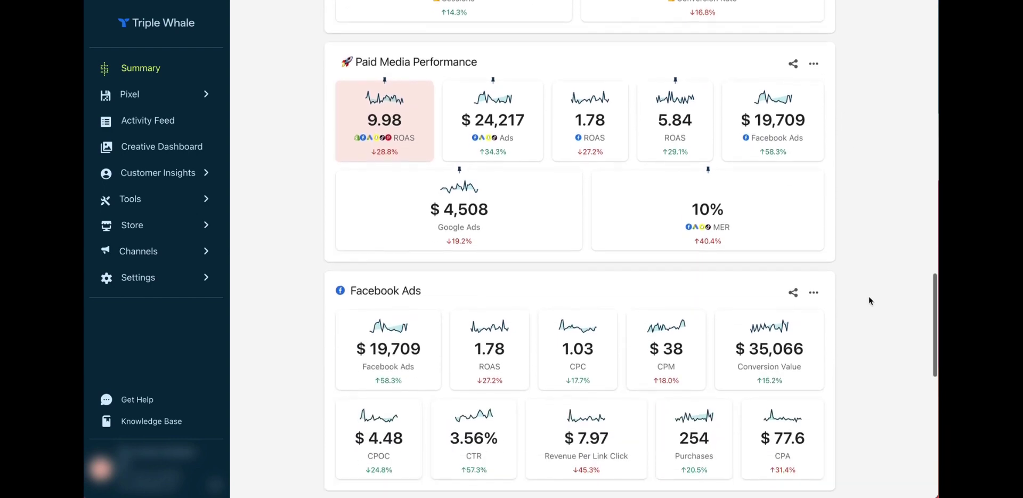
pyautogui.scroll(-5, 667, 354)
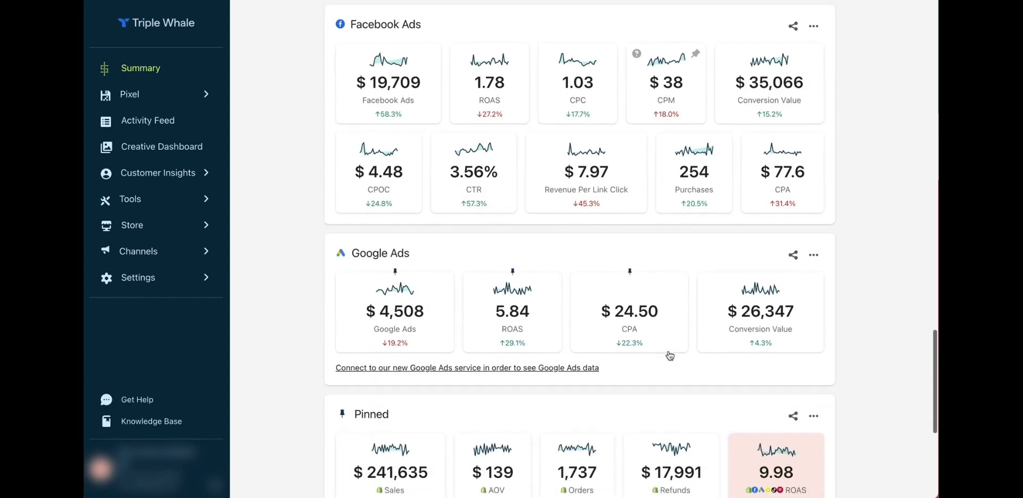
pyautogui.scroll(1, 586, 150)
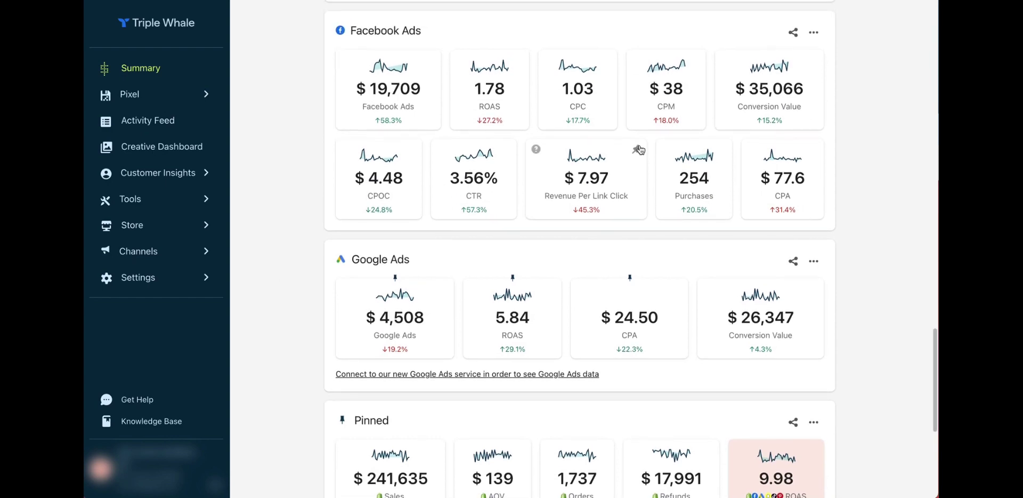
pyautogui.scroll(-1, 641, 149)
pyautogui.scroll(-4, 641, 149)
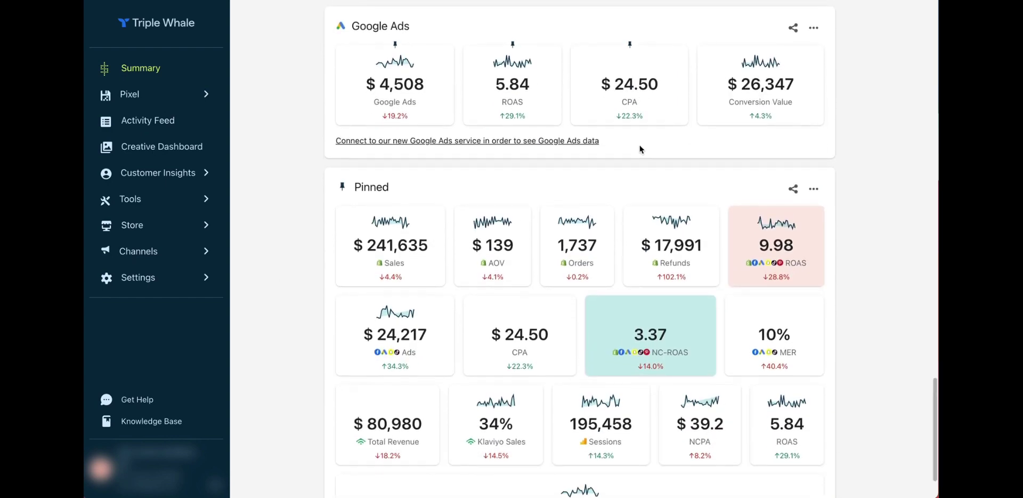
pyautogui.scroll(-1, 639, 149)
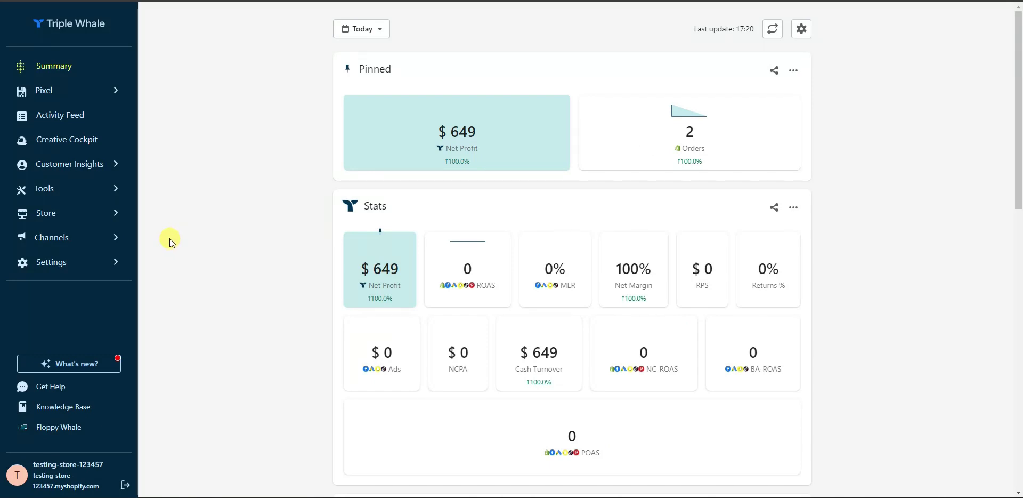
# Expand the marketing channels and open the Facebook channel to view its ad account and campaigns
pyautogui.click(114, 239)
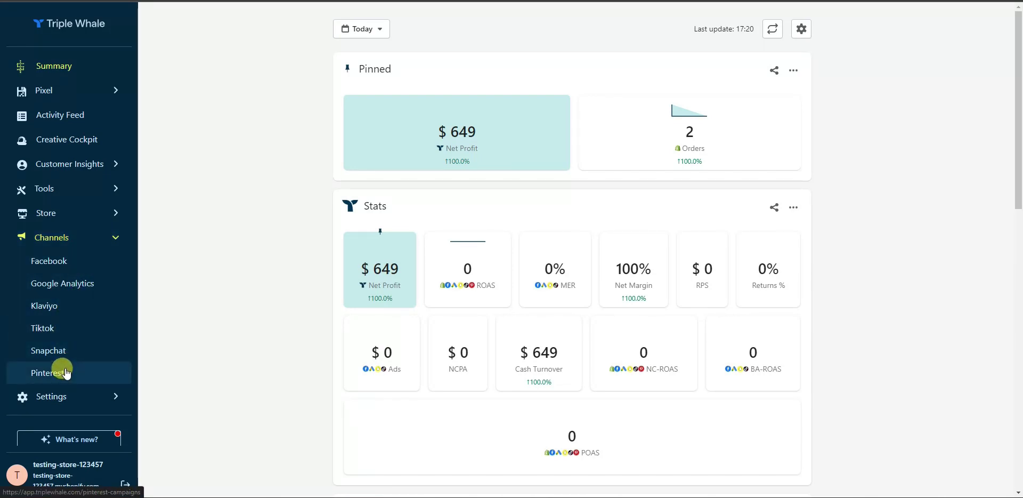
pyautogui.click(102, 271)
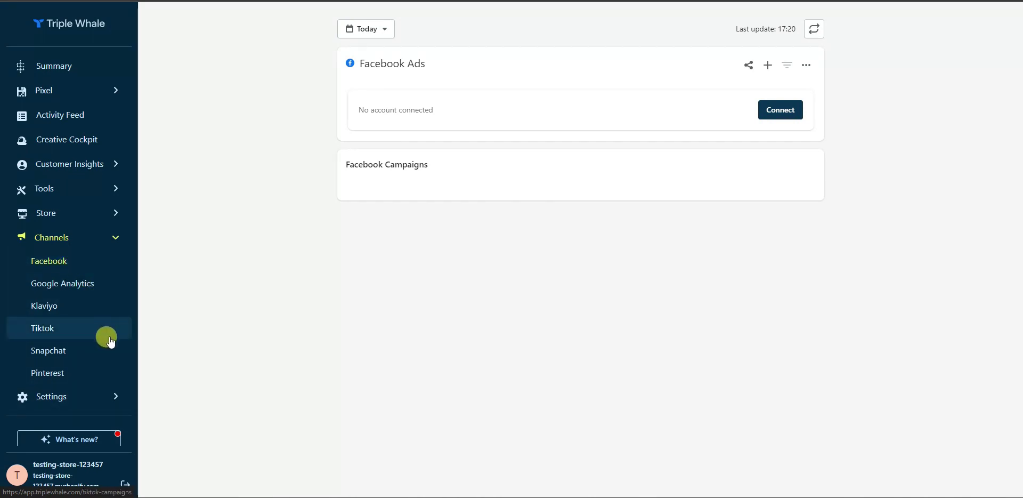
pyautogui.click(72, 267)
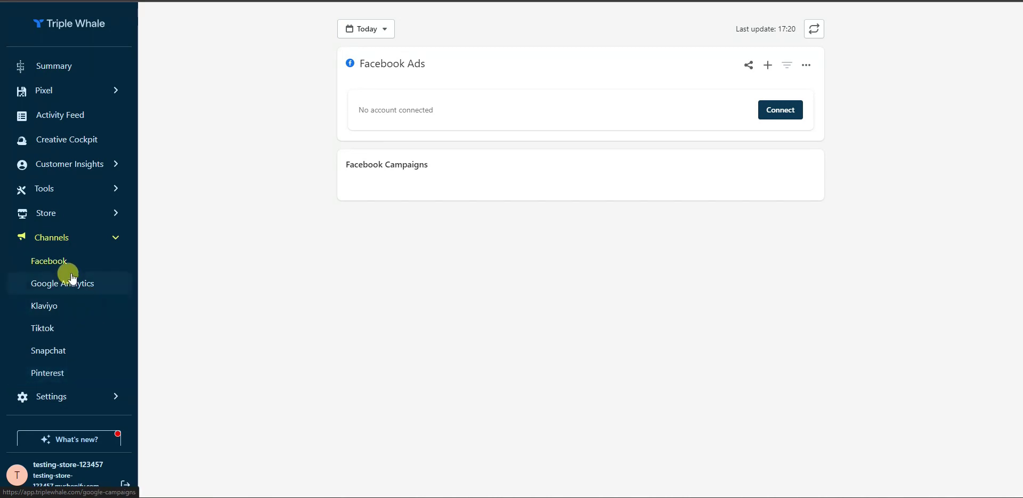
# View the Google Analytics, Klaviyo and Facebook channel pages in turn, and return to the Summary dashboard
pyautogui.click(96, 281)
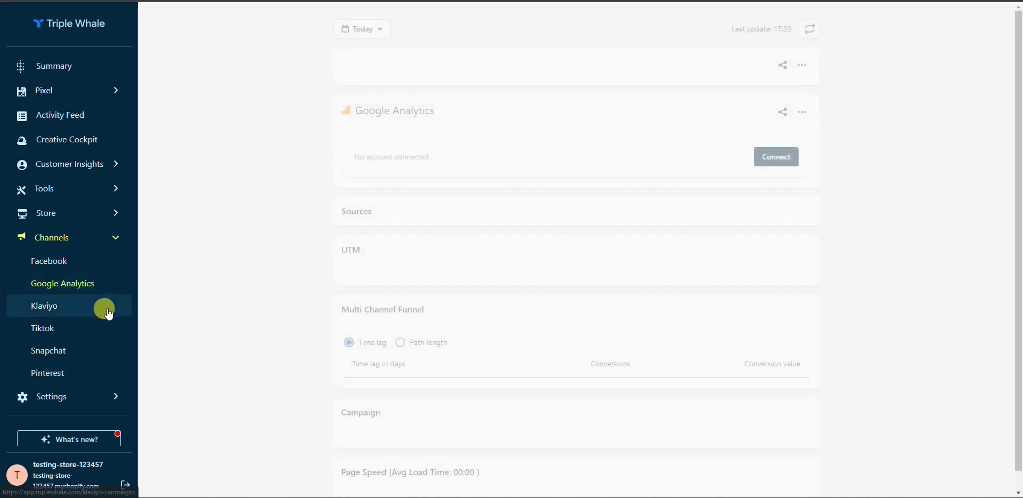
pyautogui.click(86, 305)
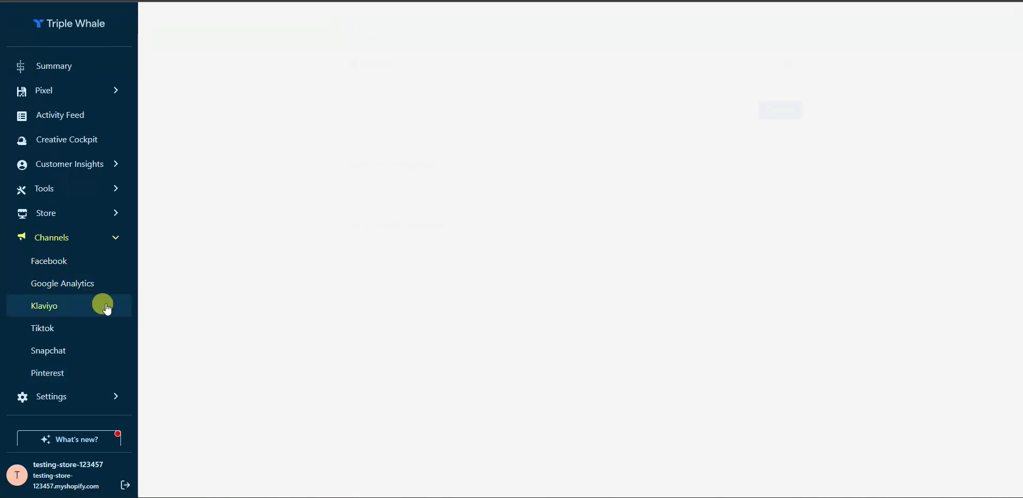
pyautogui.click(86, 263)
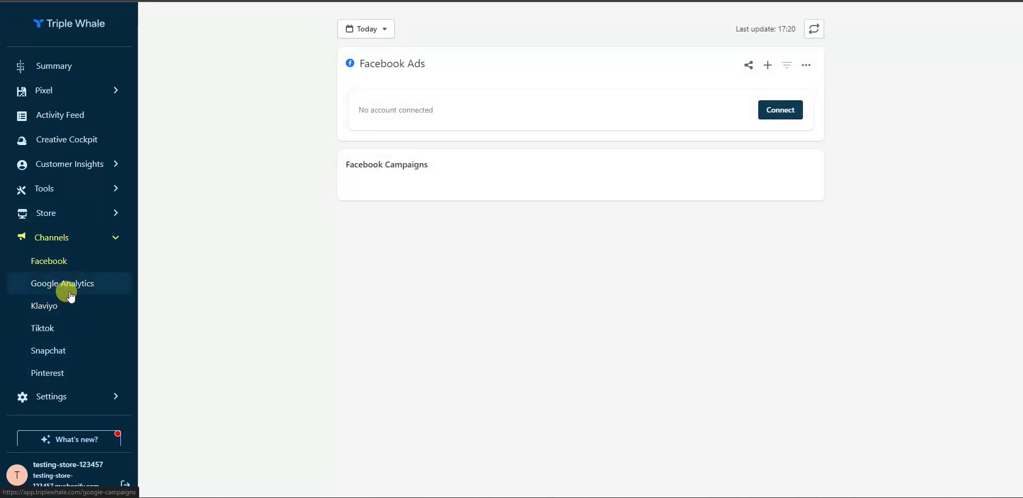
pyautogui.click(69, 69)
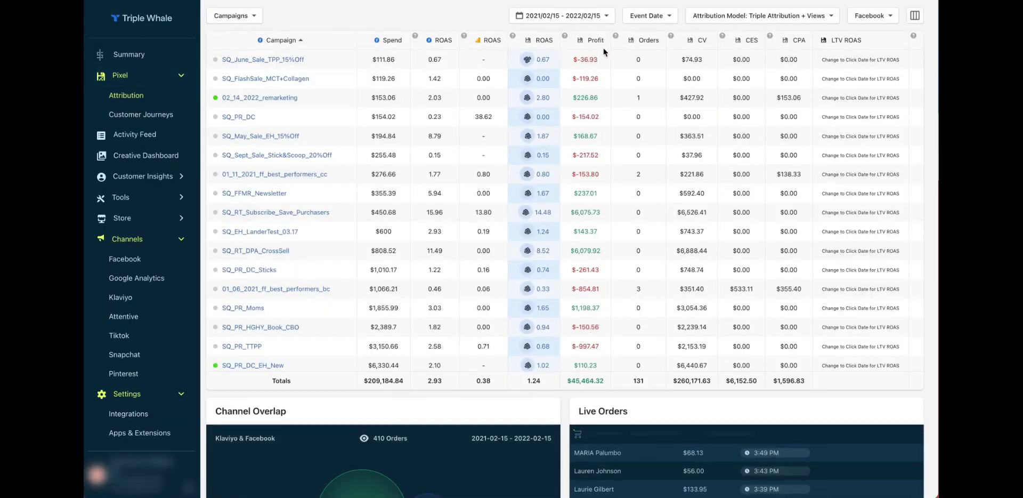
# Remove the Google Roas column from the Pixel attribution table and review the additional stats on offer
pyautogui.click(914, 15)
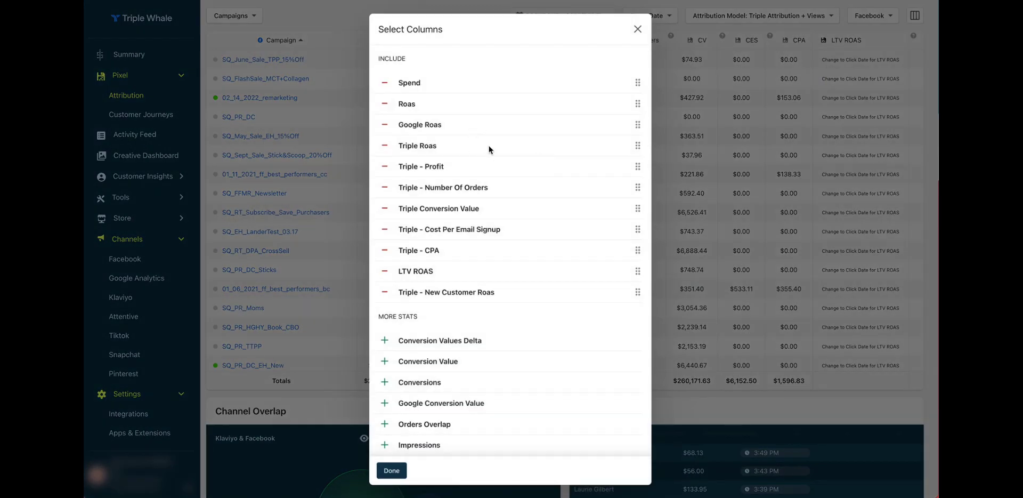
pyautogui.click(384, 125)
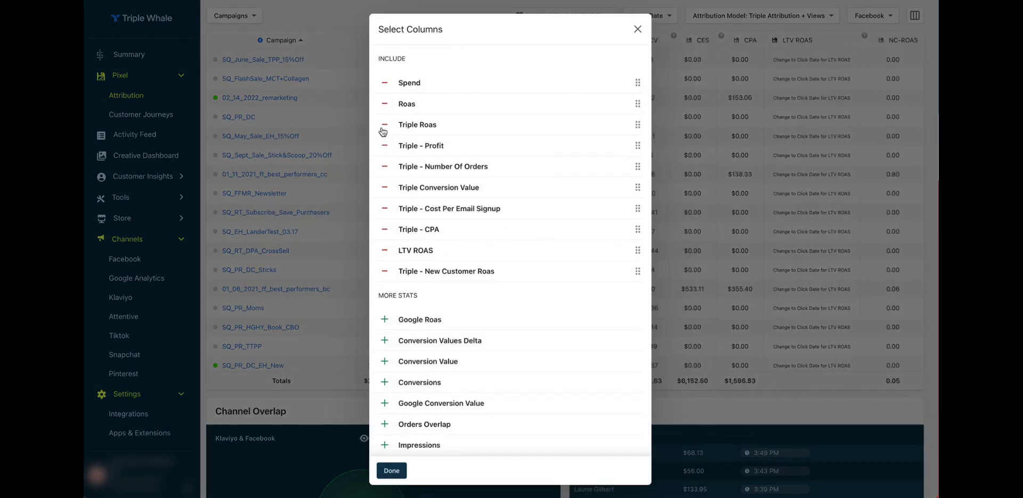
pyautogui.scroll(-1, 528, 224)
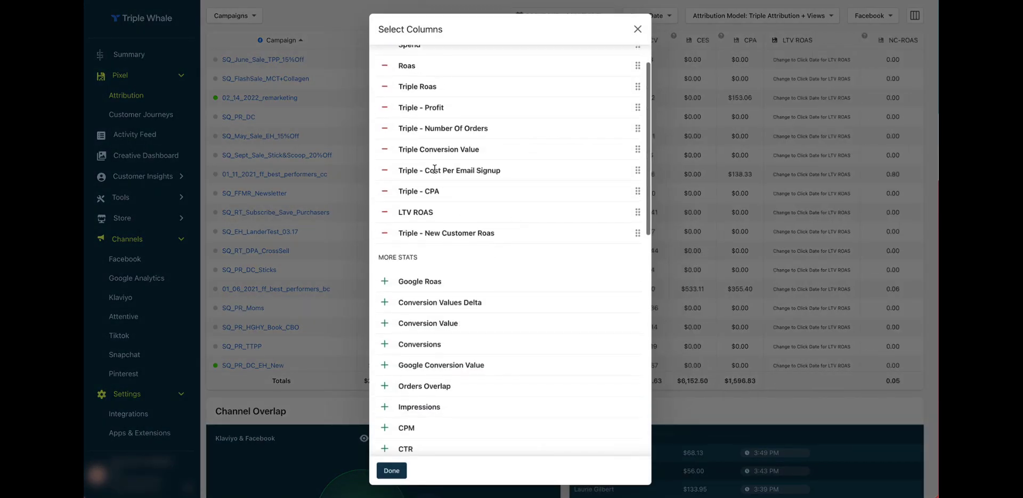
pyautogui.scroll(-10, 535, 331)
pyautogui.scroll(-2, 535, 332)
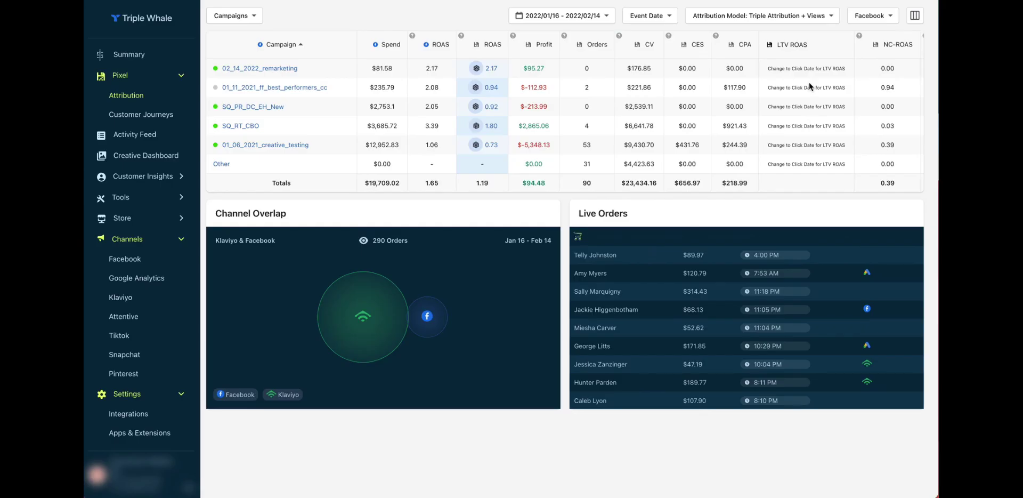
# Switch the attribution table to Click Date and view the lifetime distributed ROAS of campaigns 01_11_2021_ff_best_performers_cc and SQ_RT_CBO
pyautogui.click(655, 16)
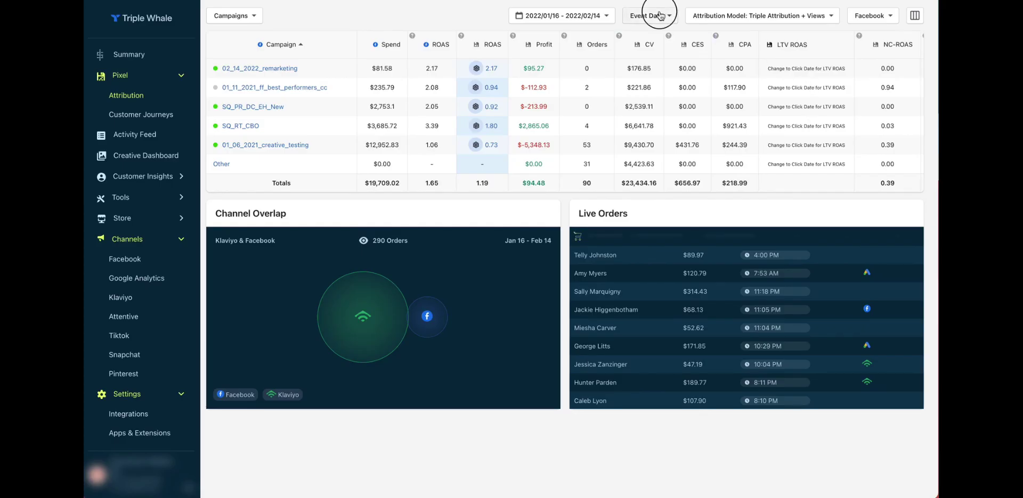
pyautogui.click(655, 59)
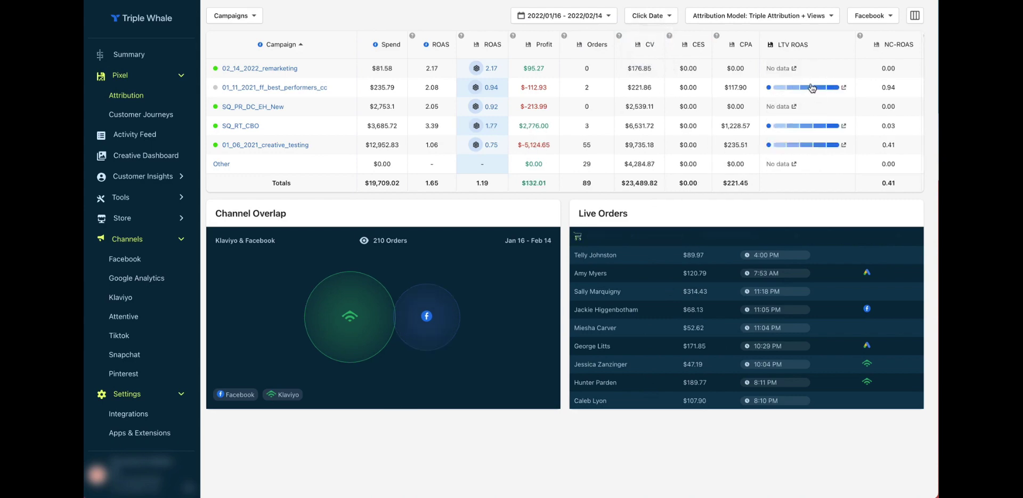
pyautogui.click(846, 87)
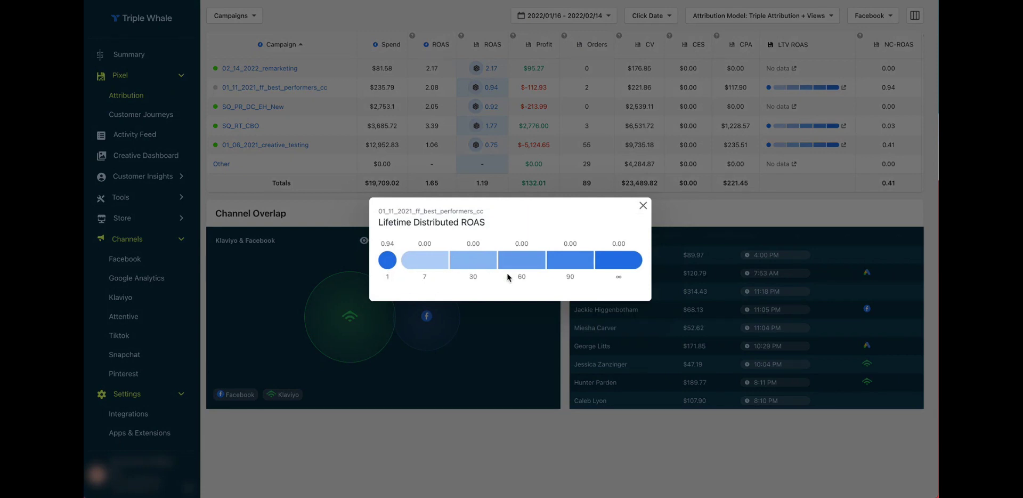
pyautogui.click(643, 206)
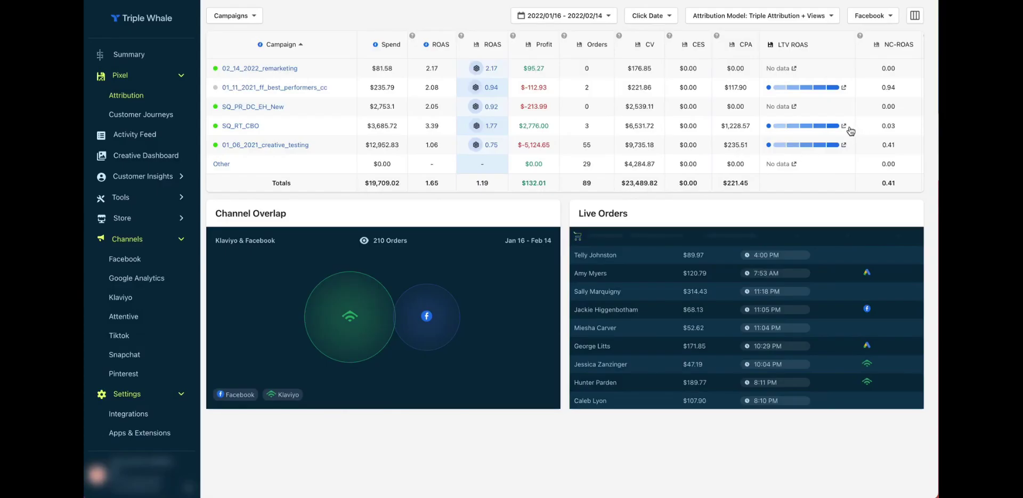
pyautogui.click(845, 126)
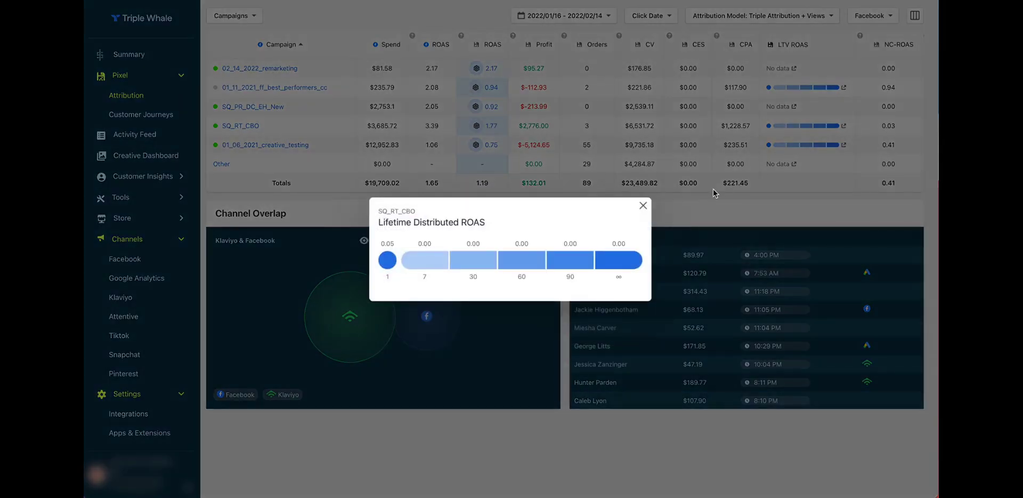
pyautogui.click(642, 208)
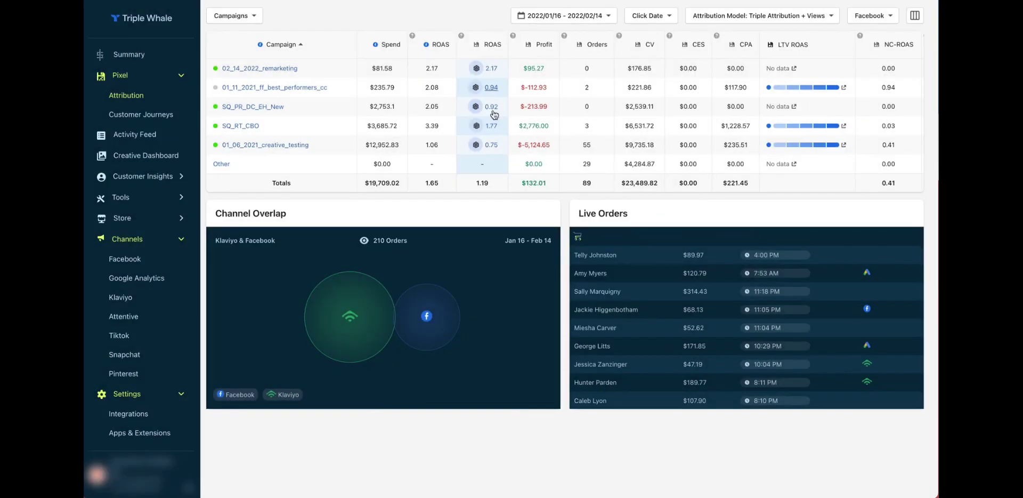
# Compare the 02_14_2022_remarketing campaign's ROAS across attribution models and check which channels the attribution table can be filtered by
pyautogui.click(477, 69)
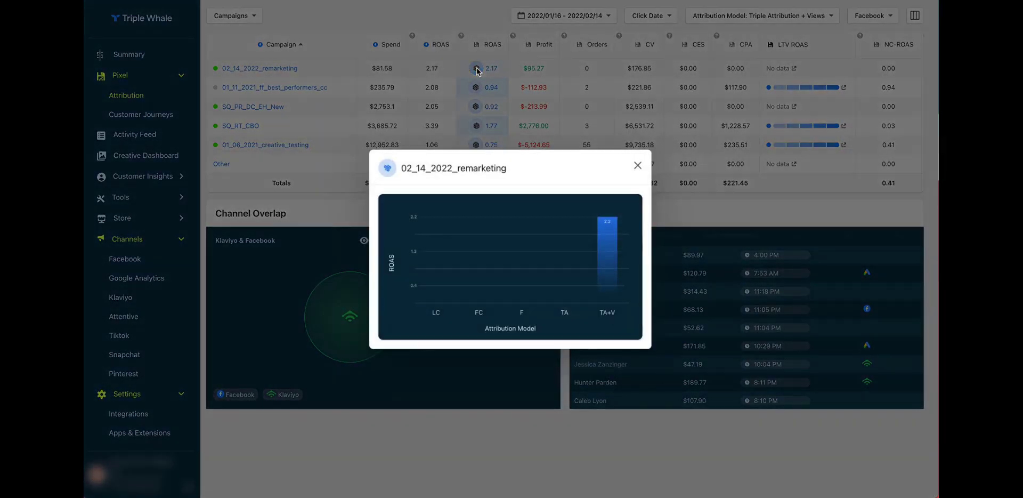
pyautogui.click(638, 166)
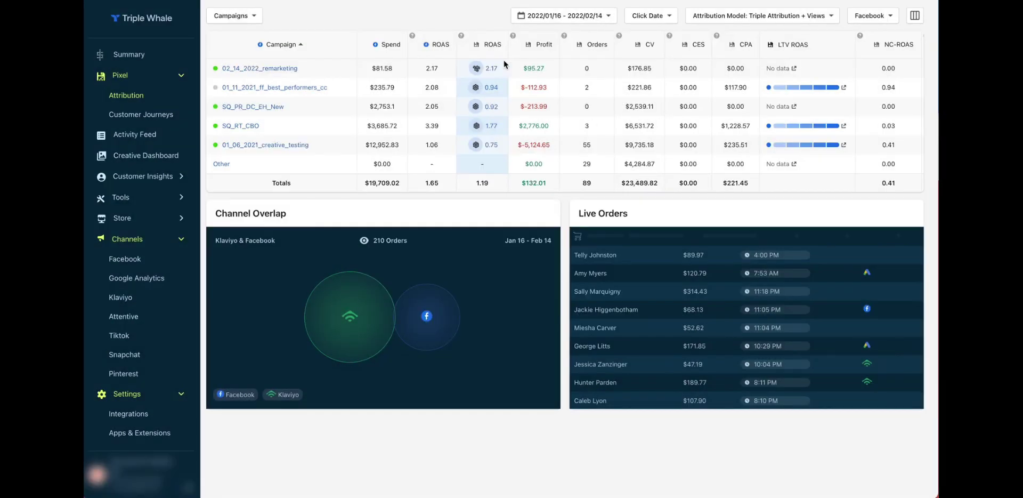
pyautogui.click(889, 16)
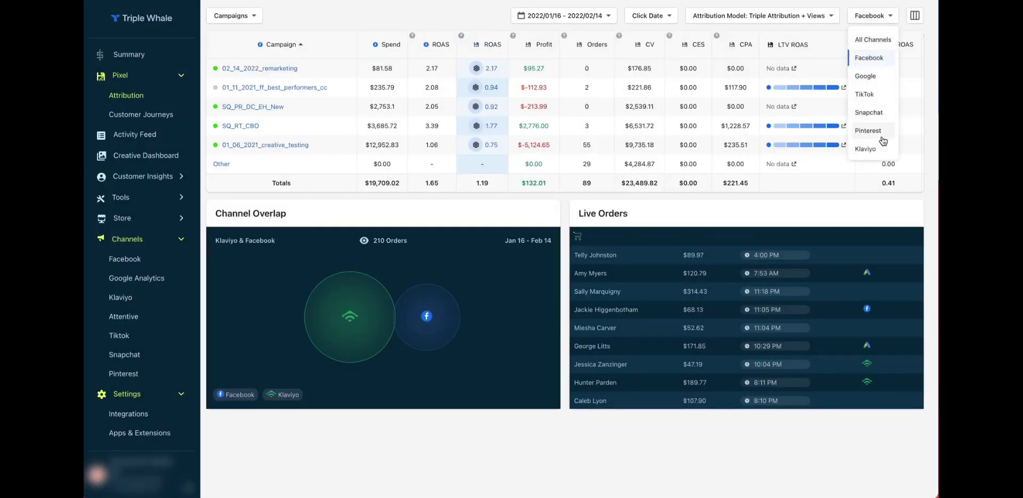
pyautogui.click(558, 201)
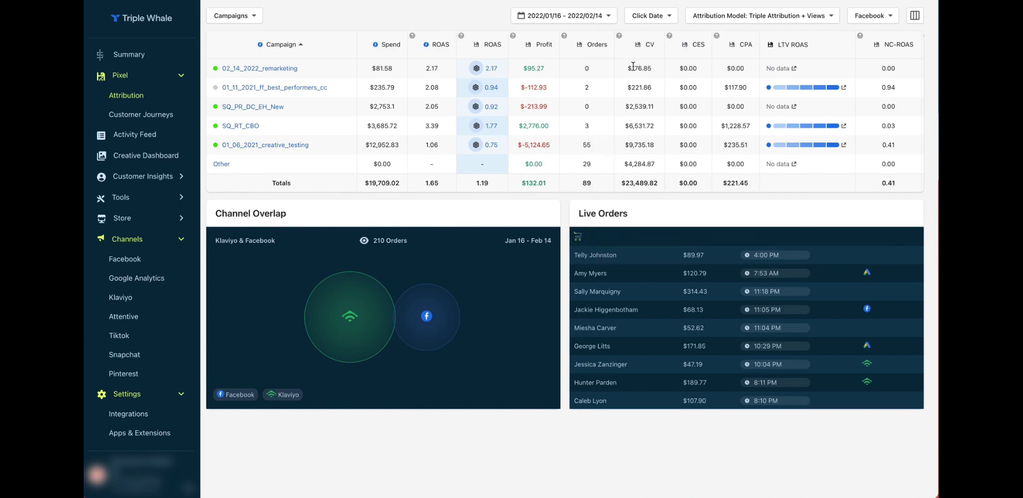
# Inspect the orders behind the ROAS of 02_14_2022_remarketing and 01_11_2021_ff_best_performers_cc, including the customer journey of one order in the latter
pyautogui.click(490, 69)
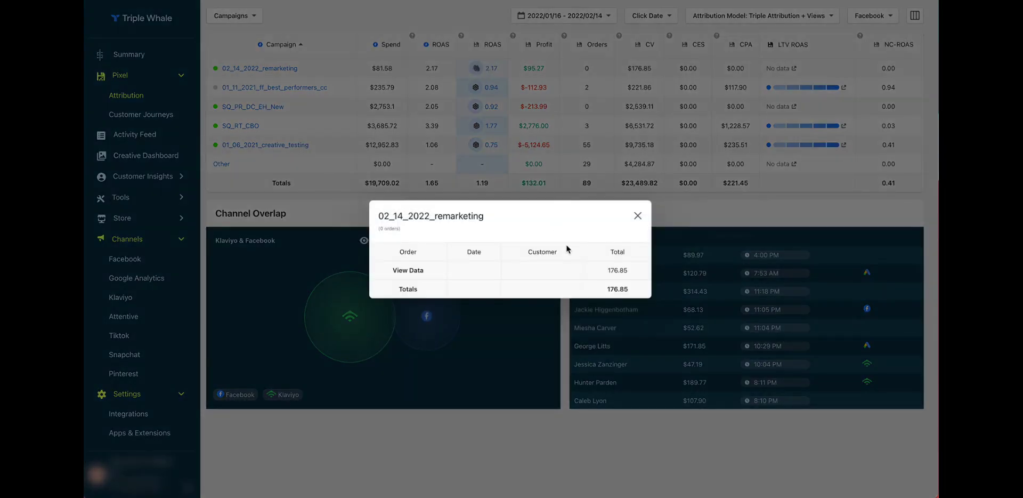
pyautogui.click(637, 216)
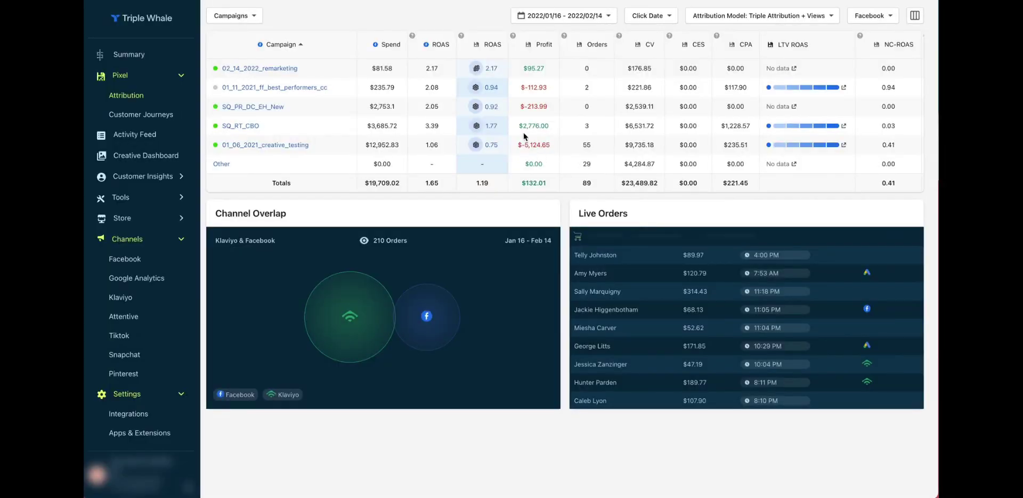
pyautogui.click(491, 88)
pyautogui.click(553, 251)
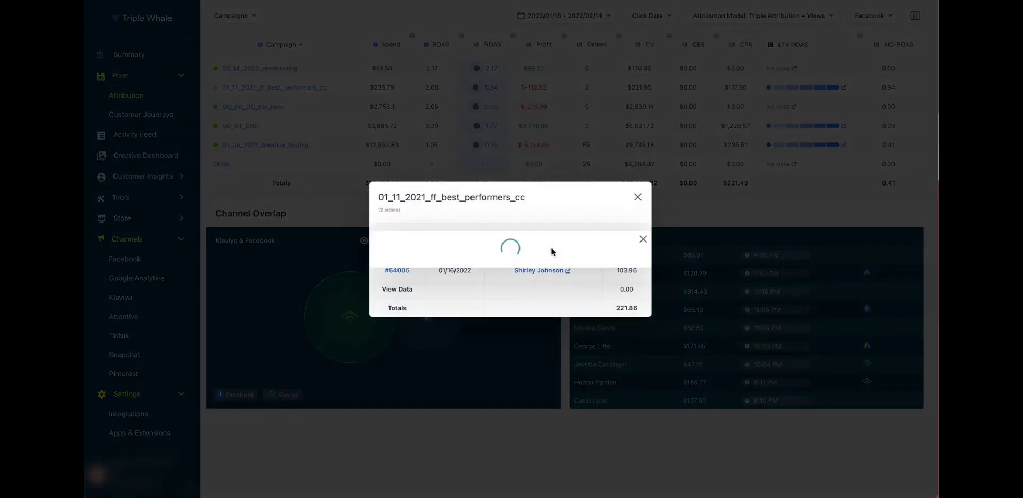
pyautogui.scroll(-1, 551, 249)
pyautogui.scroll(1, 550, 249)
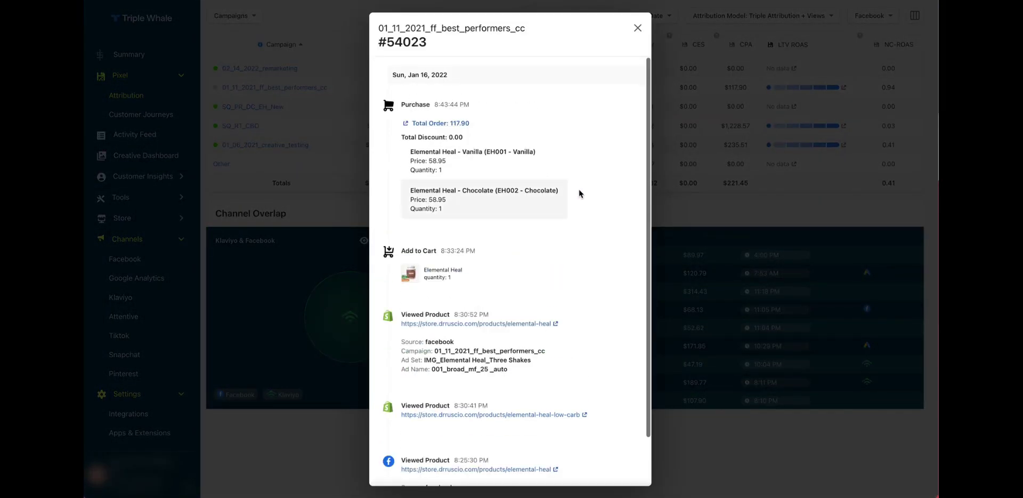
pyautogui.click(638, 29)
pyautogui.click(637, 197)
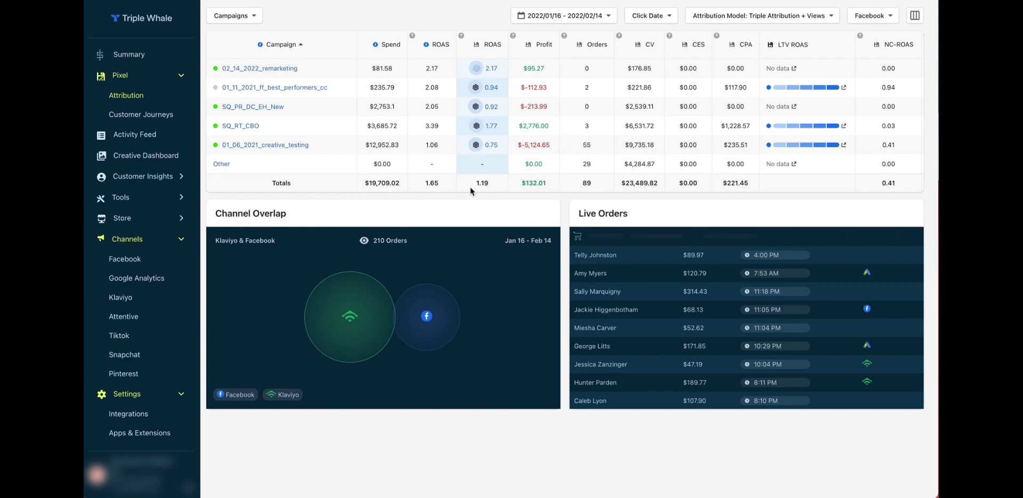
# Review the available attribution models and select Triple Attribution + Views for the campaign table
pyautogui.moveTo(410, 326)
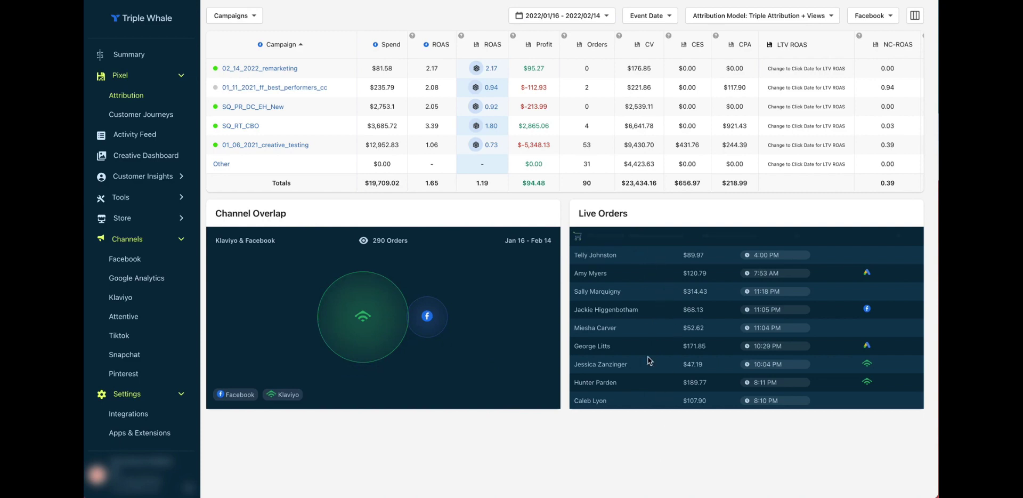
pyautogui.click(762, 15)
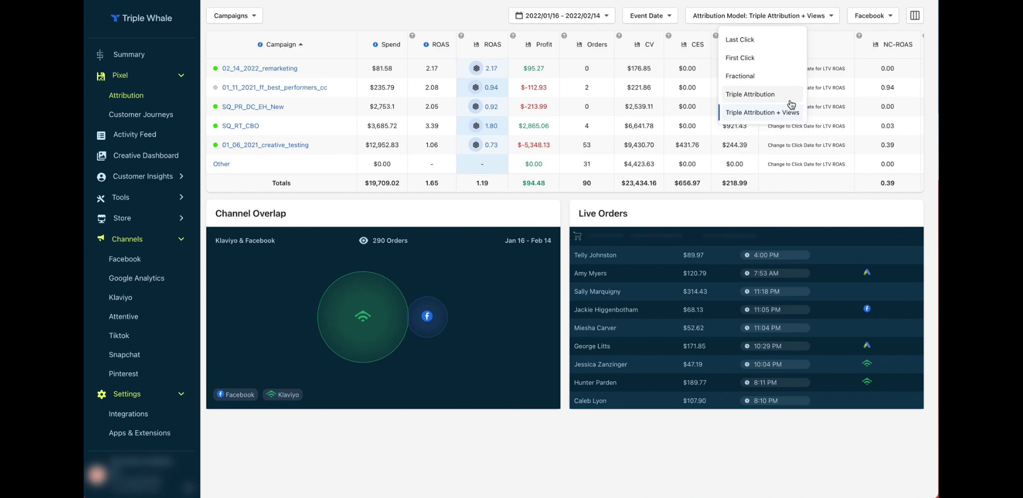
pyautogui.click(790, 111)
# Customize the attribution table's columns by removing Google Roas and adding Triple - New Customer CPA
pyautogui.click(915, 15)
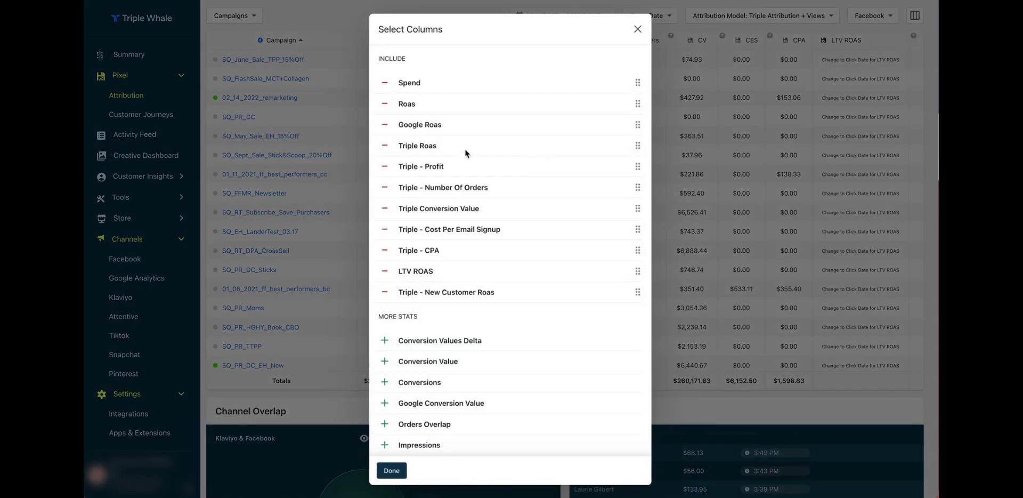
pyautogui.click(384, 126)
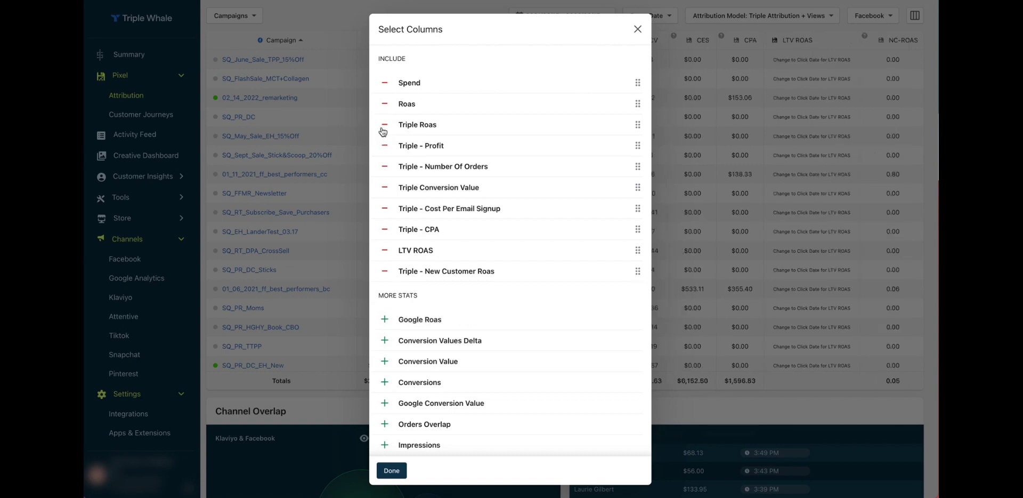
pyautogui.scroll(-1, 480, 208)
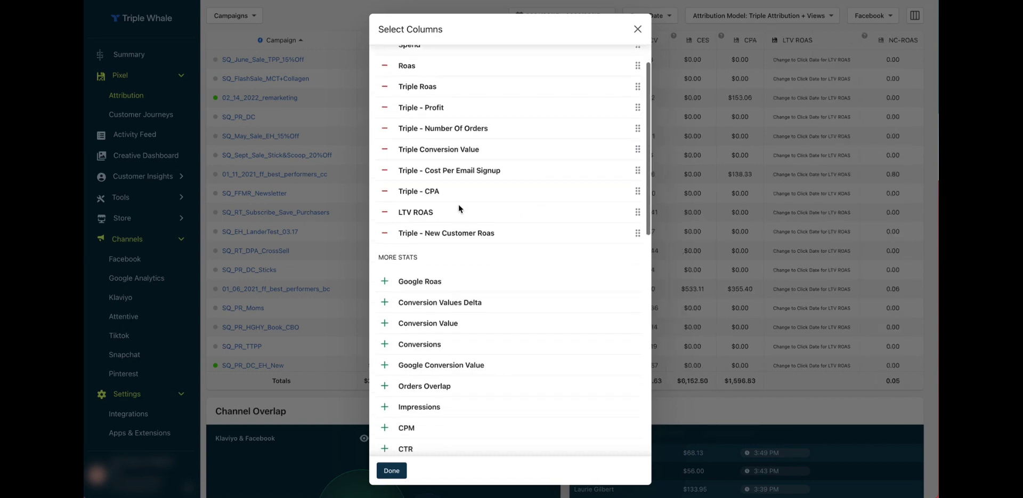
pyautogui.scroll(-10, 536, 332)
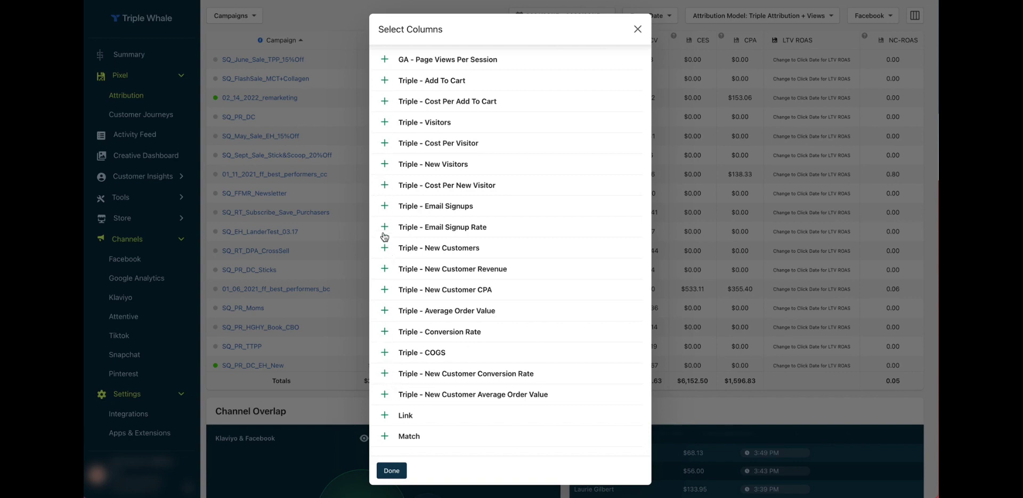
pyautogui.click(385, 289)
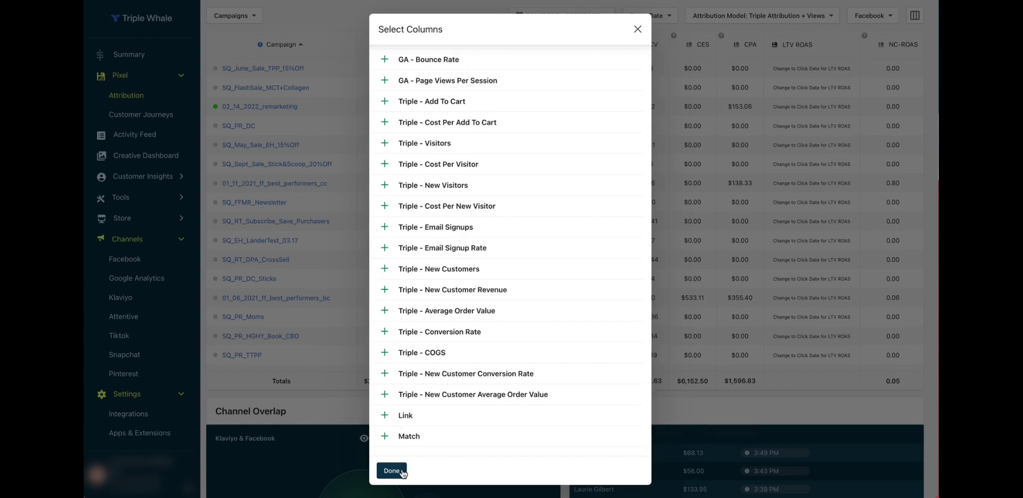
pyautogui.click(403, 472)
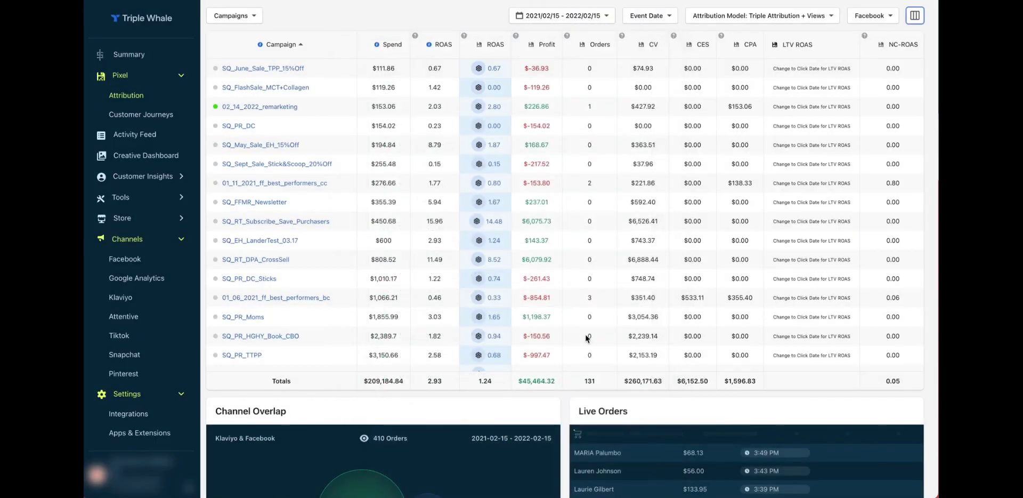
# Reopen the attribution table's column selection and look through the full list of additional stats
pyautogui.click(917, 17)
pyautogui.scroll(-10, 534, 370)
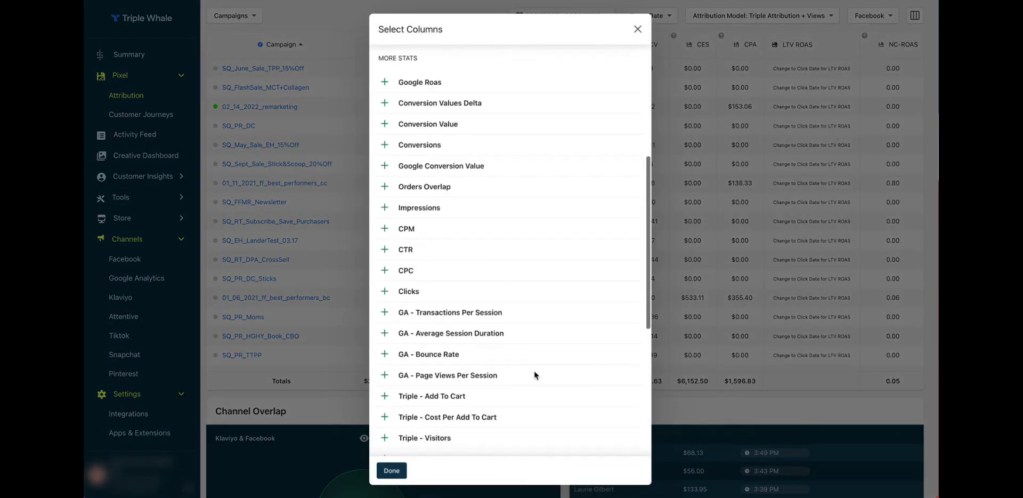
pyautogui.scroll(10, 534, 370)
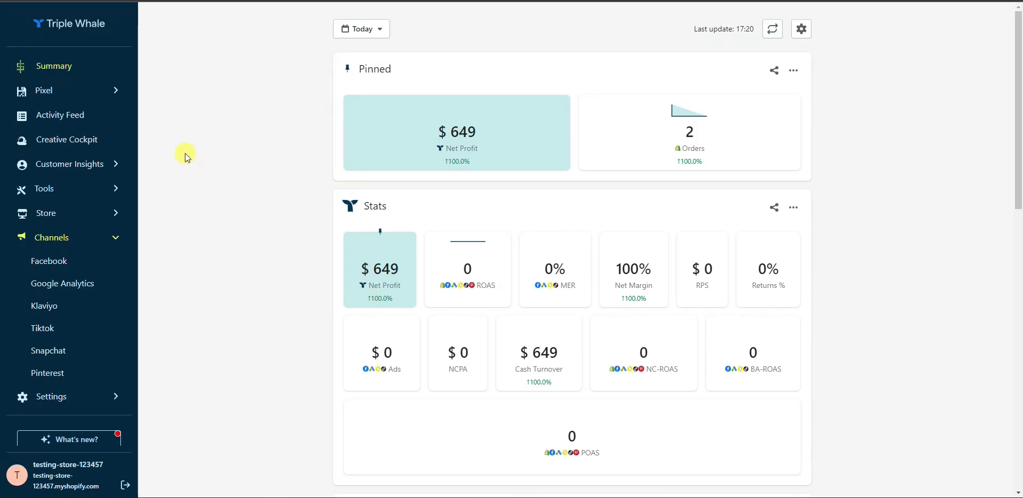
# Open the Activity Feed, set its date range to the last 7 days and look through the listed store activities
pyautogui.click(84, 122)
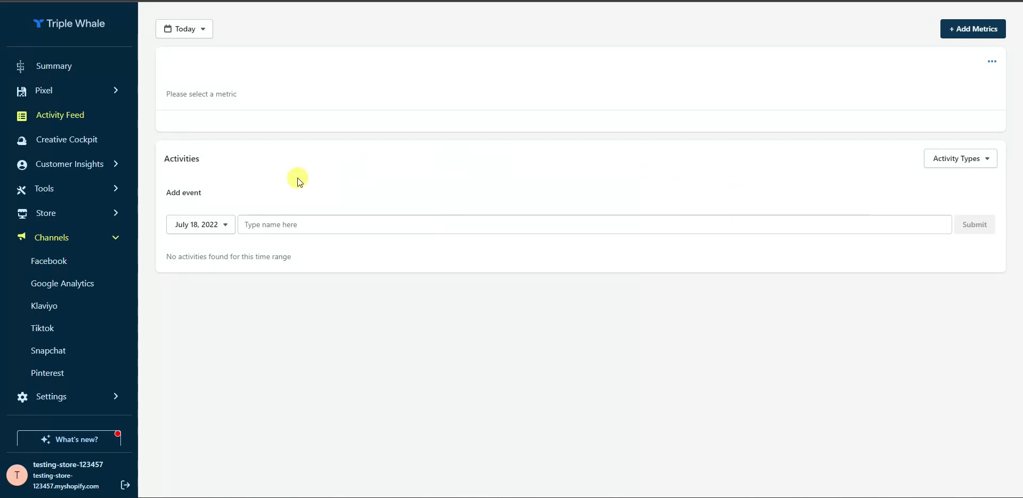
pyautogui.click(199, 35)
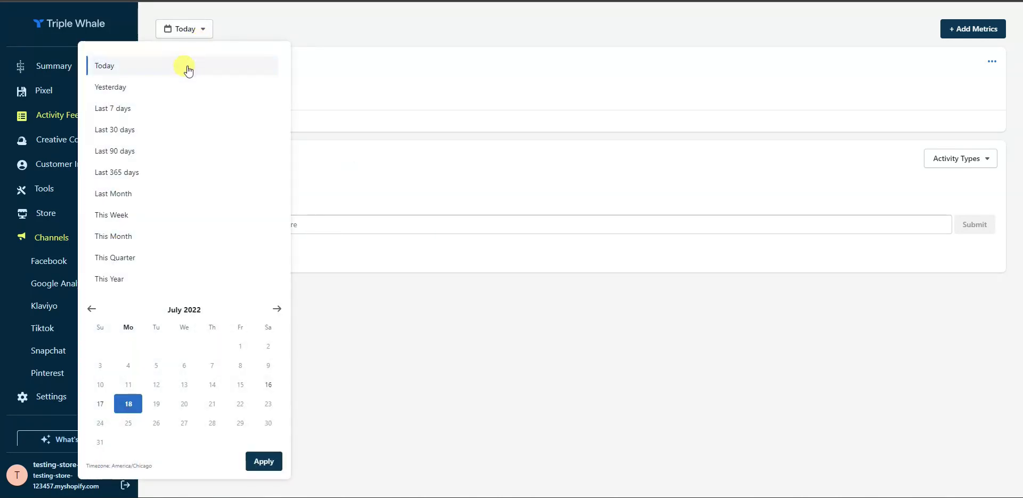
pyautogui.click(163, 104)
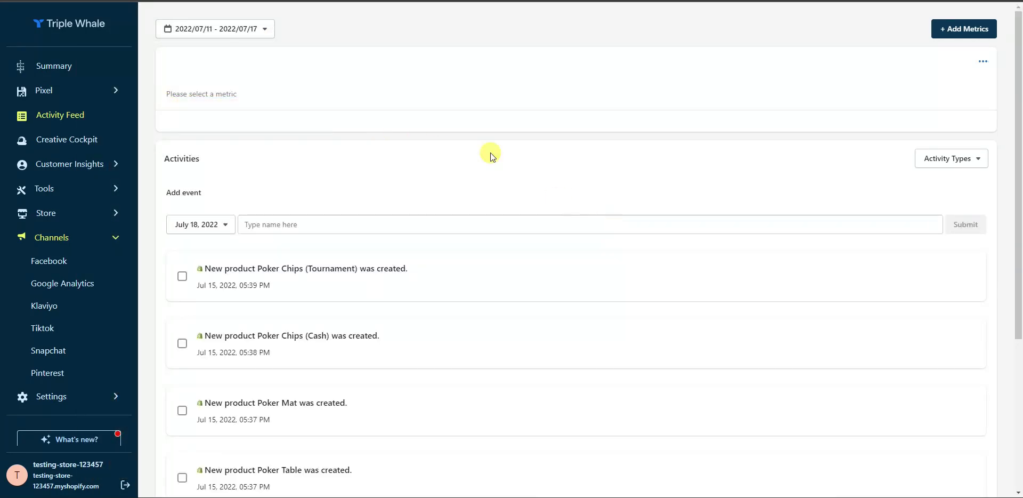
pyautogui.scroll(-2, 552, 240)
pyautogui.scroll(-2, 519, 195)
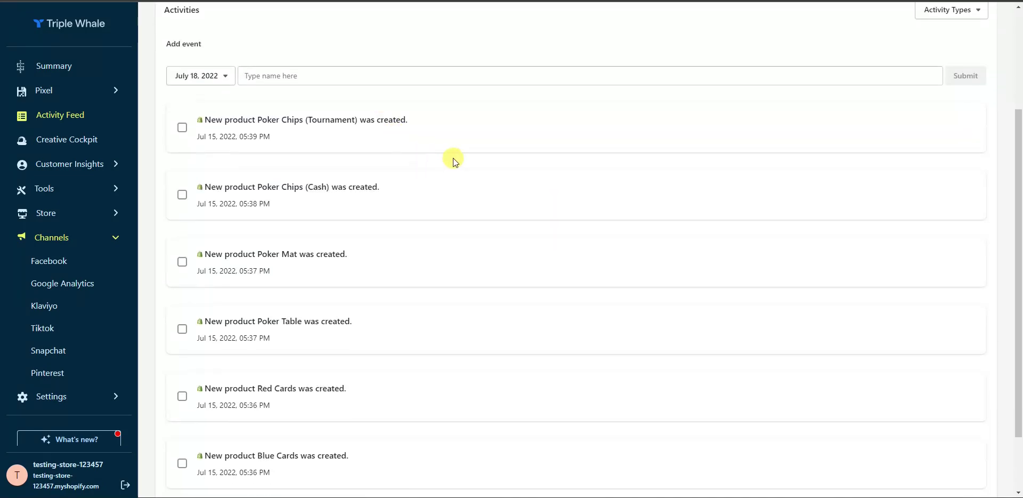
pyautogui.scroll(-2, 353, 238)
pyautogui.scroll(5, 516, 244)
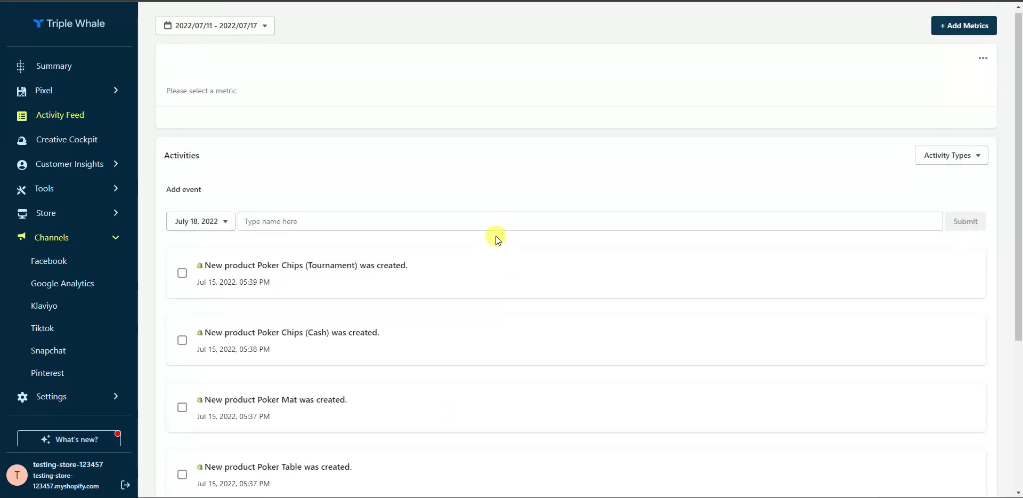
pyautogui.scroll(-5, 511, 237)
pyautogui.scroll(-1, 511, 238)
pyautogui.scroll(5, 269, 269)
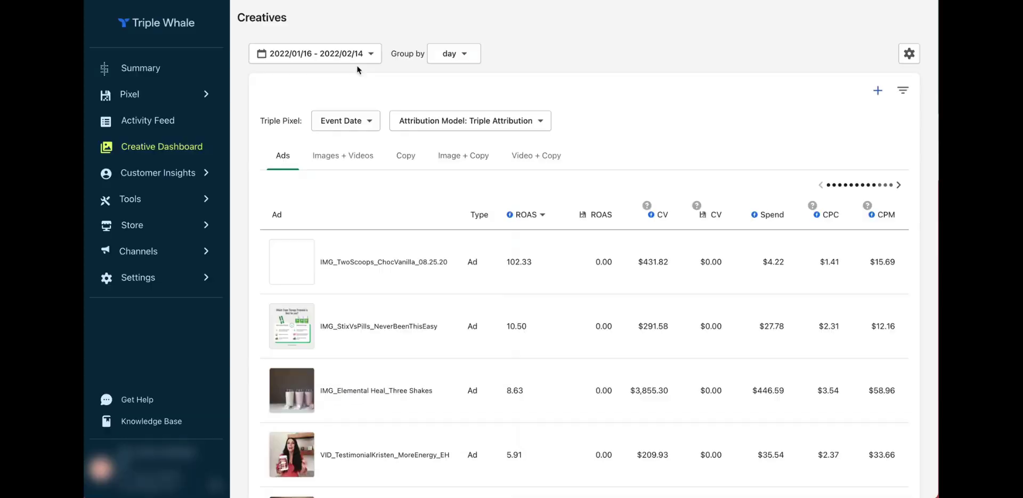
# Set the Creatives date range to the last 365 days and show the Images + Videos view
pyautogui.click(354, 58)
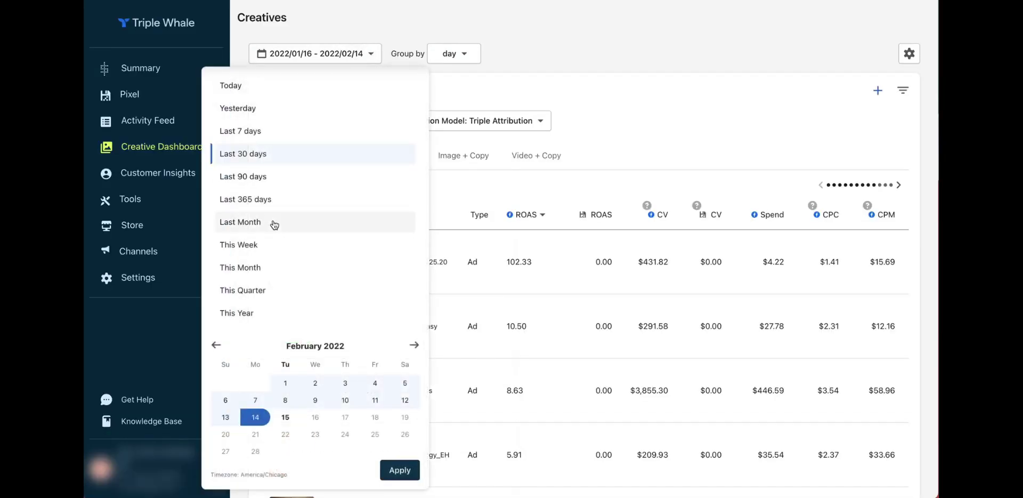
pyautogui.click(256, 200)
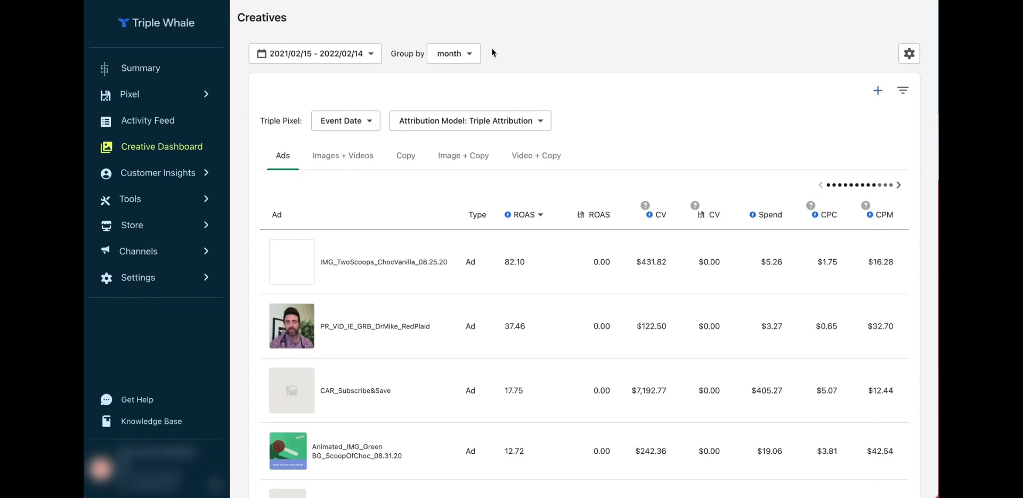
pyautogui.click(326, 159)
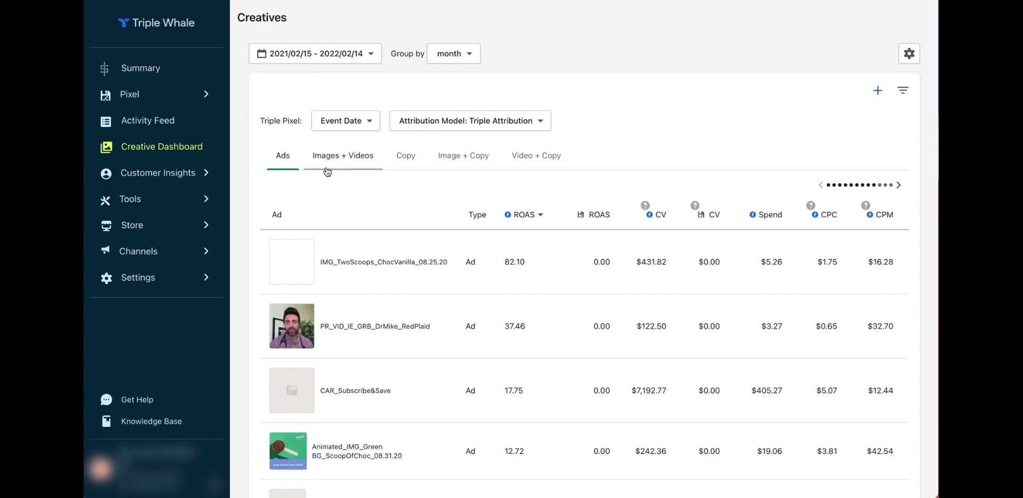
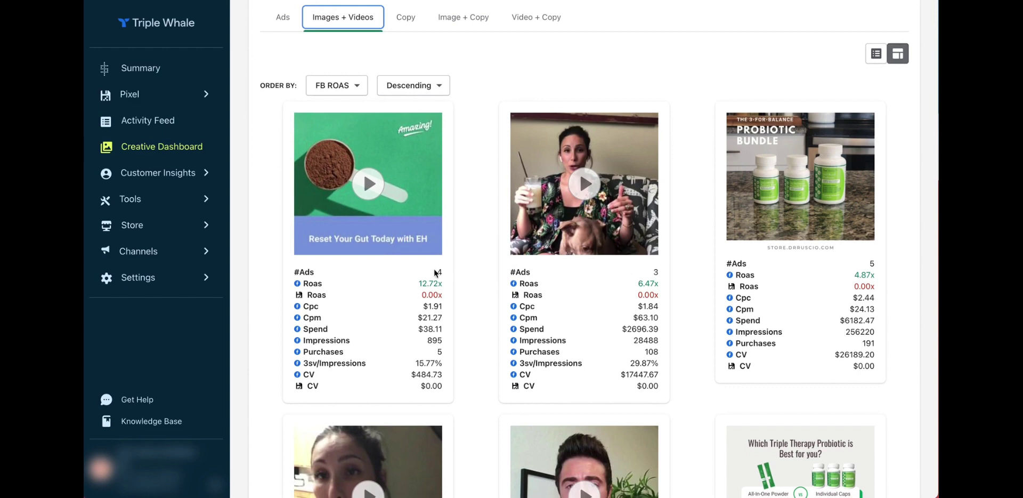
# Examine the ad count, Facebook ROAS and pixel ROAS of the first creative card
pyautogui.doubleClick(438, 272)
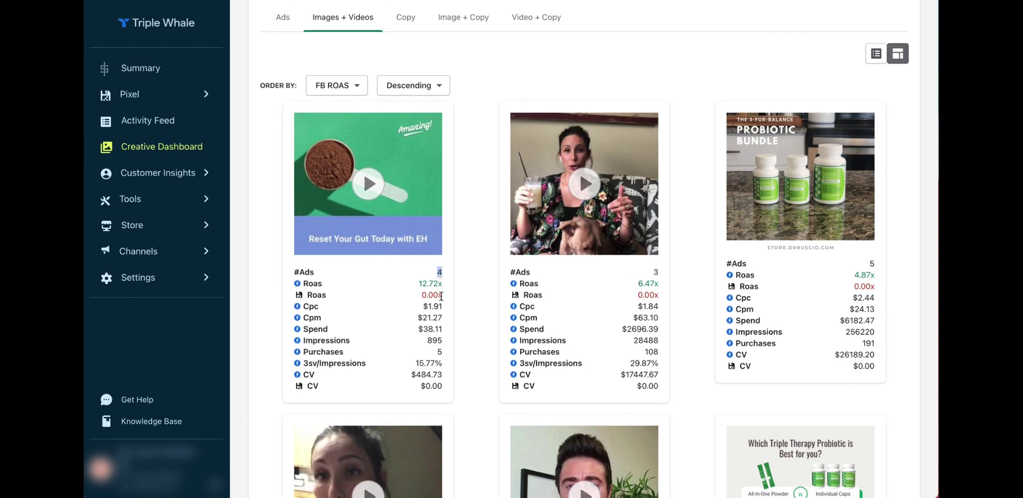
pyautogui.click(436, 292)
pyautogui.doubleClick(432, 283)
pyautogui.click(437, 340)
pyautogui.doubleClick(307, 295)
pyautogui.click(448, 335)
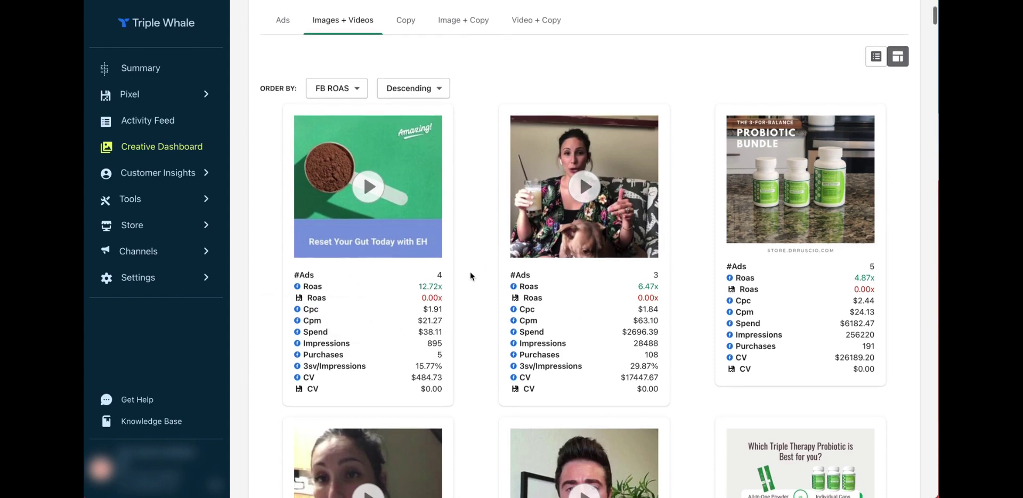
# Order the Images + Videos creatives by Spend and shrink the page so more cards fit
pyautogui.scroll(3, 472, 274)
pyautogui.click(350, 222)
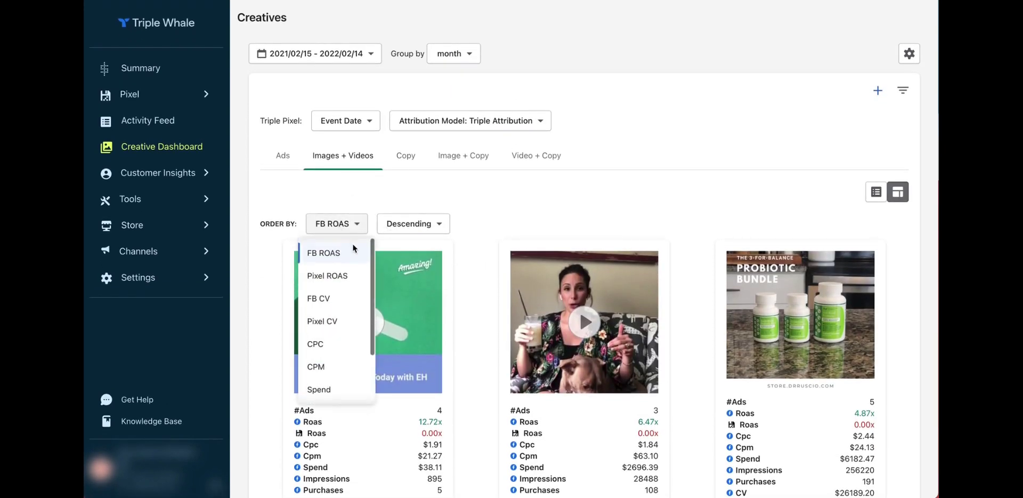
pyautogui.click(336, 390)
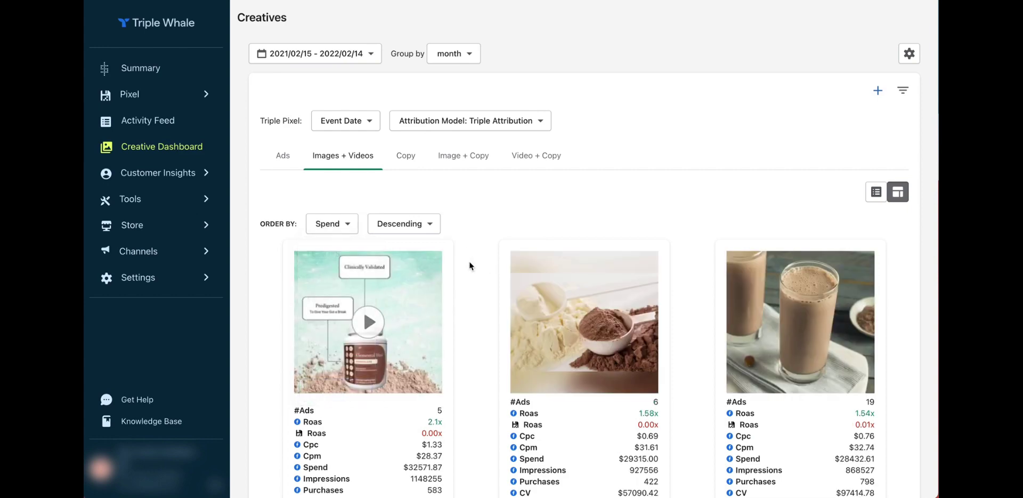
pyautogui.hotkey('ctrl', '-')
pyautogui.hotkey('ctrl', '-')
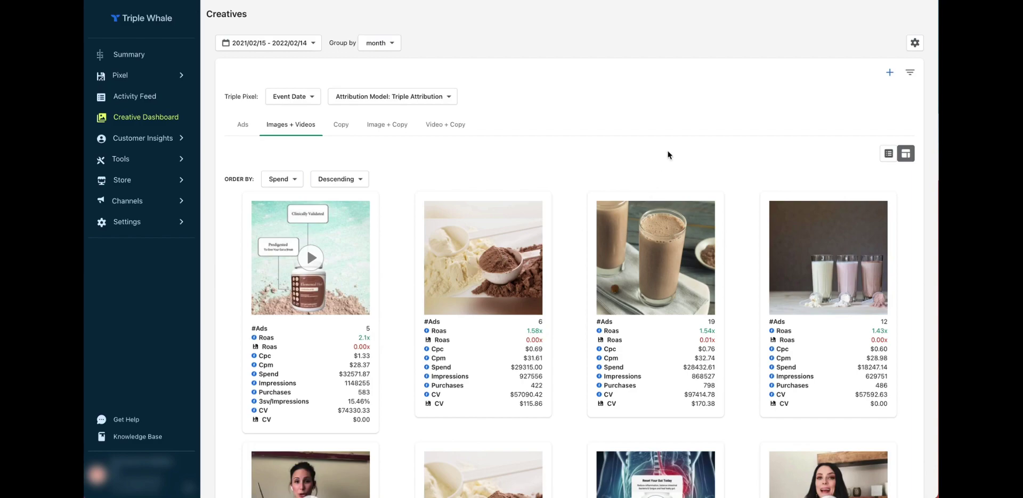
# Filter the creatives by the Prospecting segment and replace that filter with Retargeting
pyautogui.click(910, 72)
pyautogui.click(836, 95)
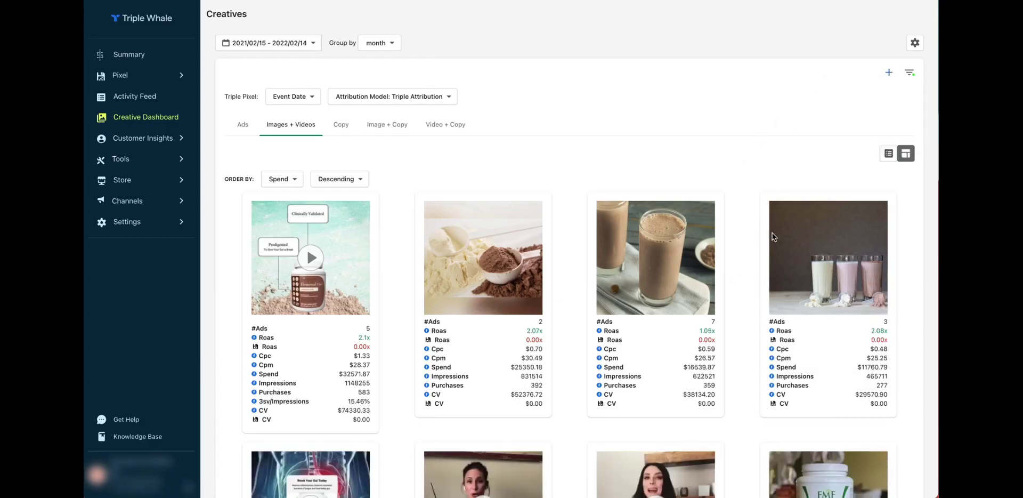
pyautogui.click(911, 72)
pyautogui.click(834, 95)
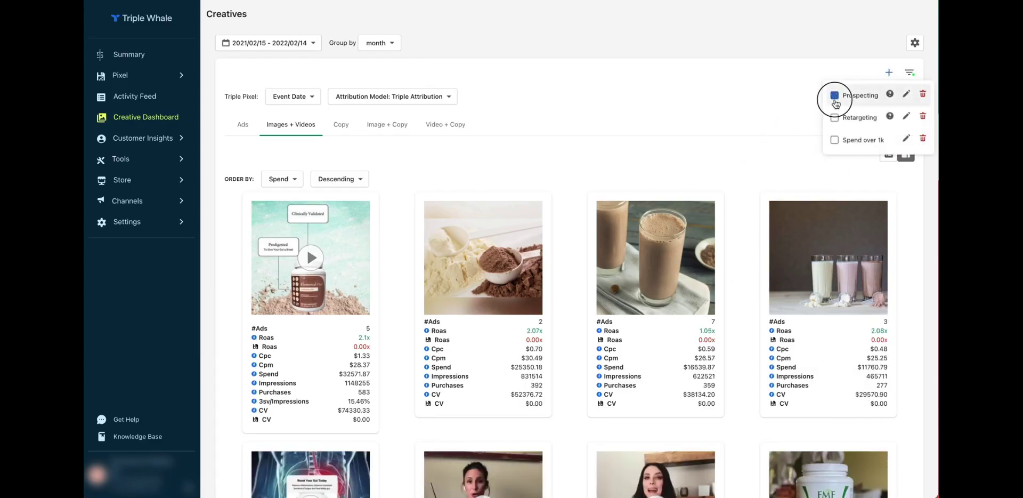
pyautogui.click(835, 118)
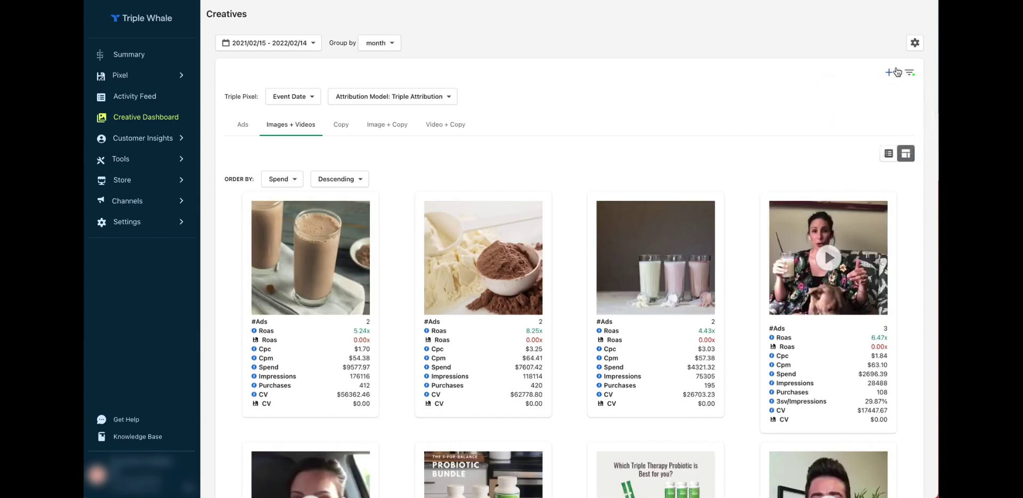
# Order the retargeting creatives by FB ROAS and check the spend of the first card
pyautogui.click(265, 187)
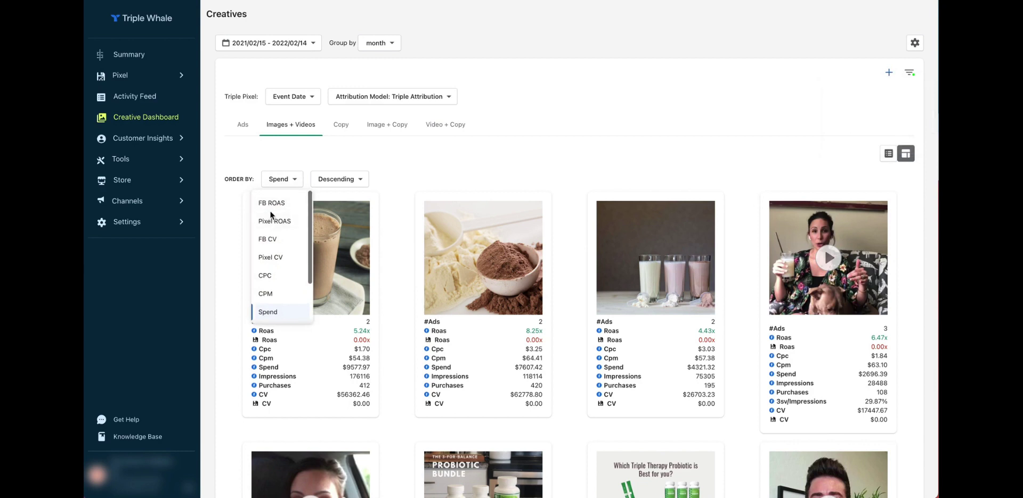
pyautogui.click(270, 201)
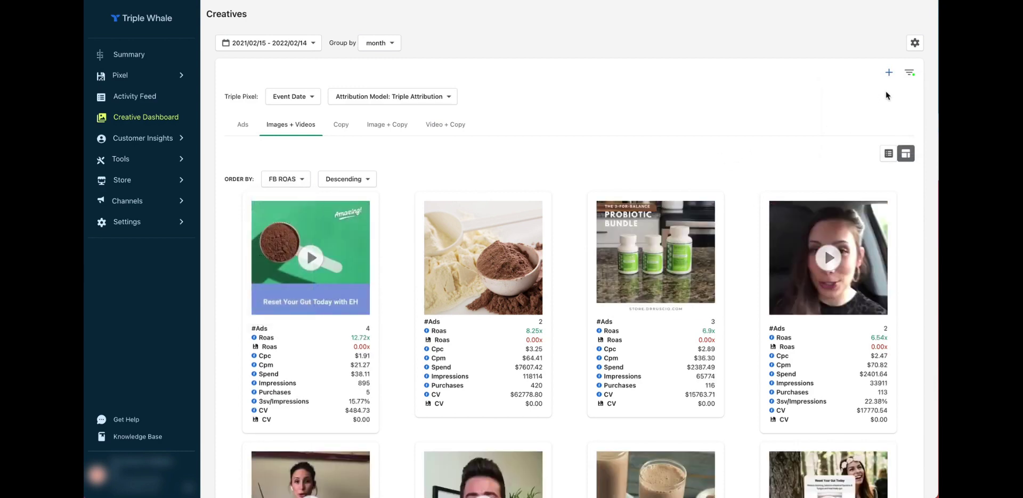
pyautogui.click(368, 371)
pyautogui.click(364, 372)
pyautogui.doubleClick(364, 372)
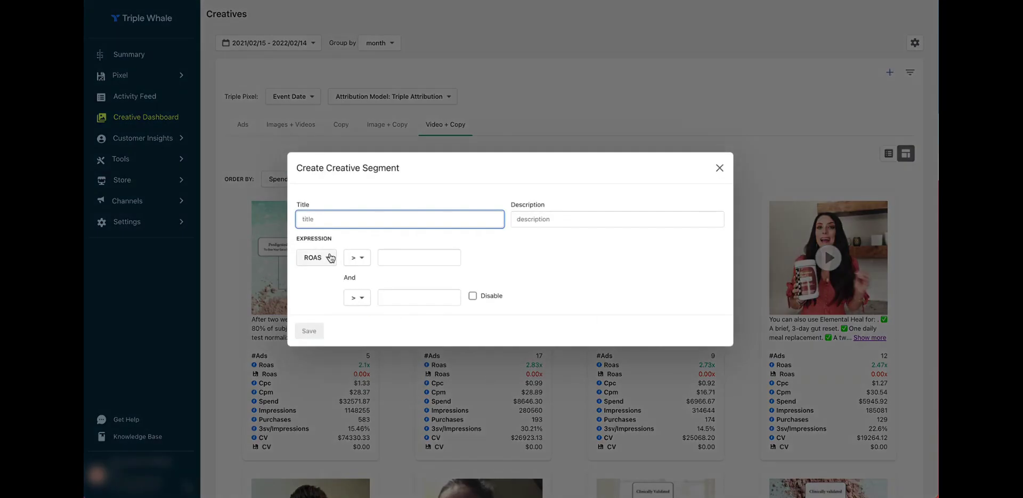
# Draft a creative segment for ads whose name contains HOTS and close it without saving
pyautogui.click(330, 257)
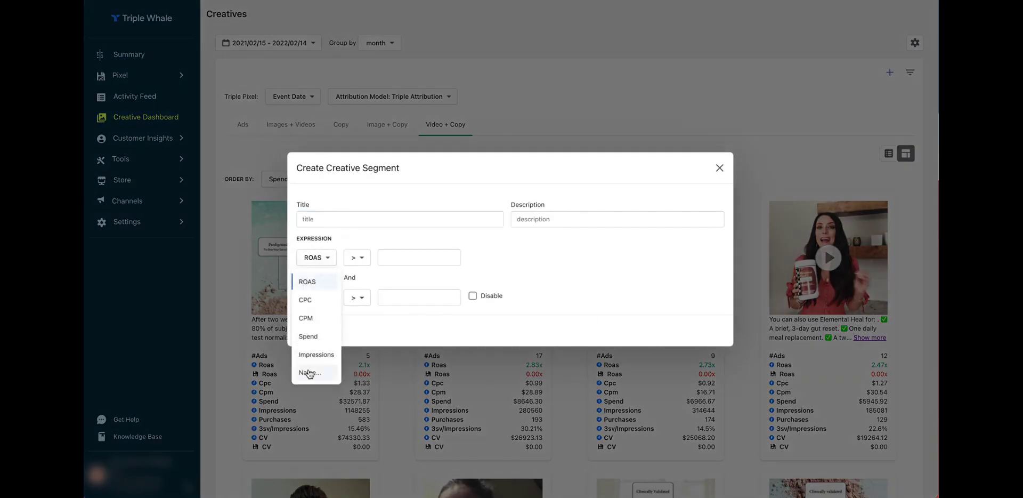
pyautogui.click(309, 373)
pyautogui.click(492, 283)
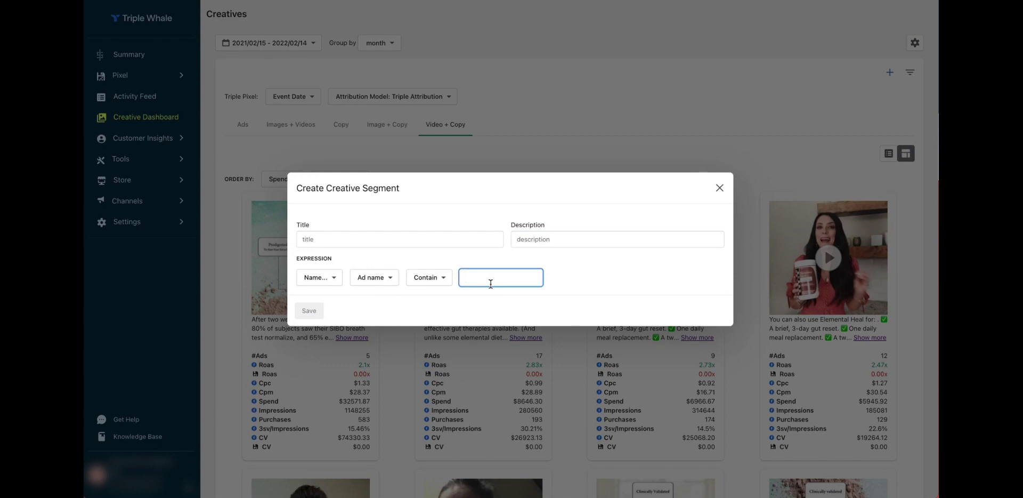
pyautogui.write('HOTS')
pyautogui.click(719, 188)
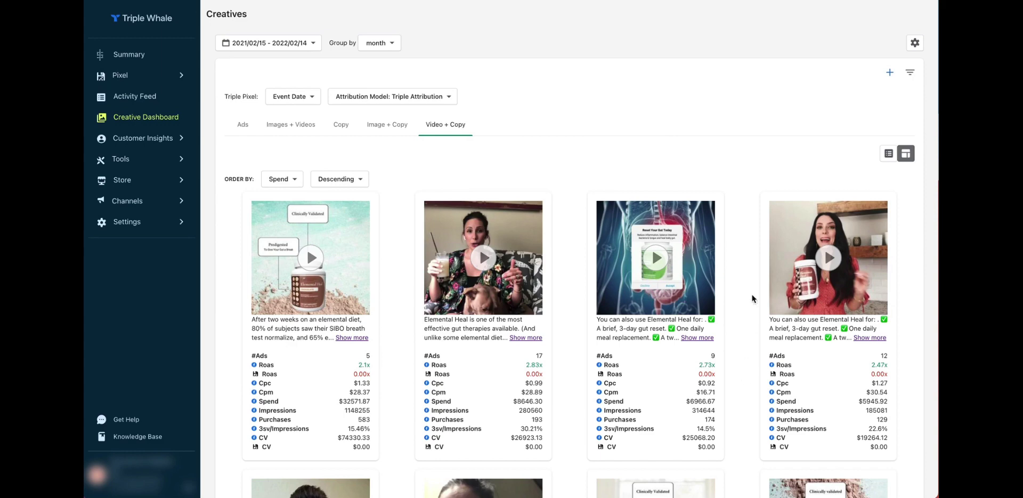
# Open the AOV report in Customer Insights and examine the mean, median and mode averages
pyautogui.scroll(-3, 751, 298)
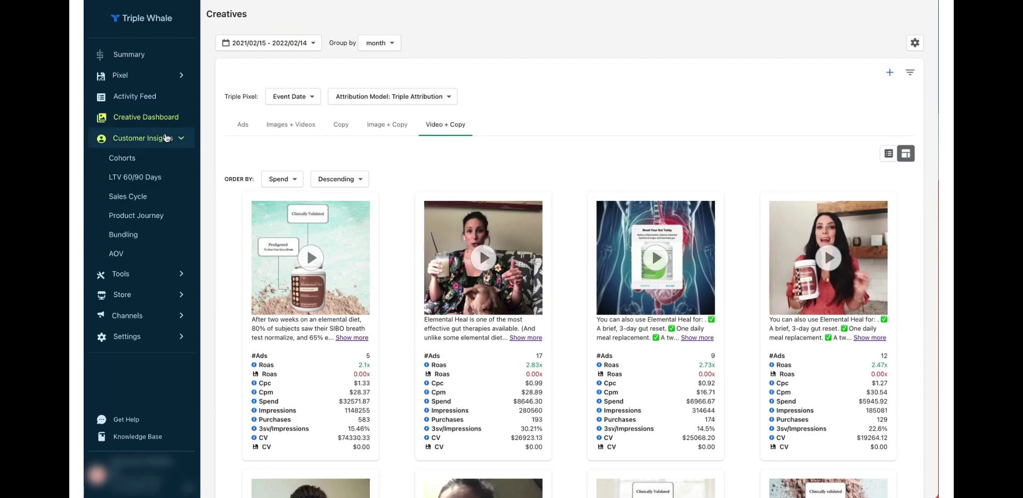
pyautogui.click(153, 254)
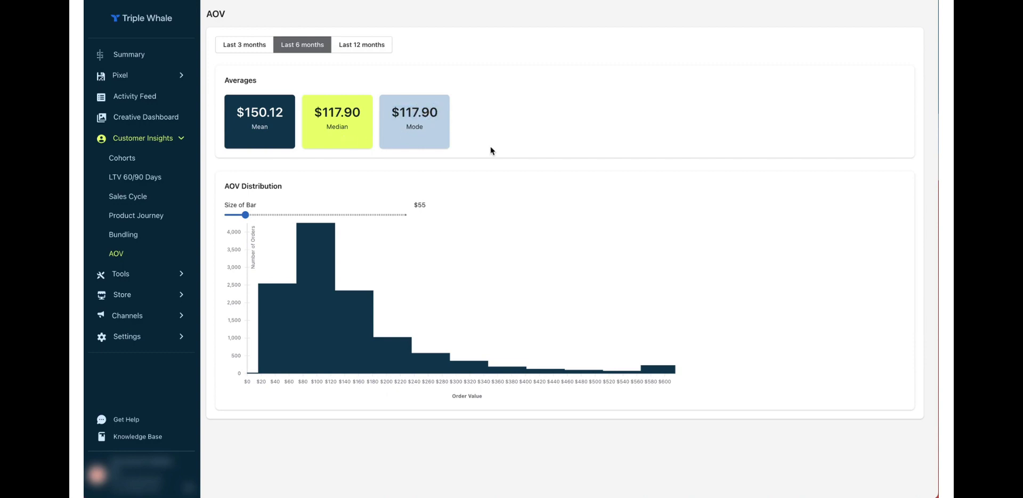
pyautogui.click(429, 114)
# Open the Bundling report and exclude Route Package Protection from the frequently bought together analysis
pyautogui.click(182, 233)
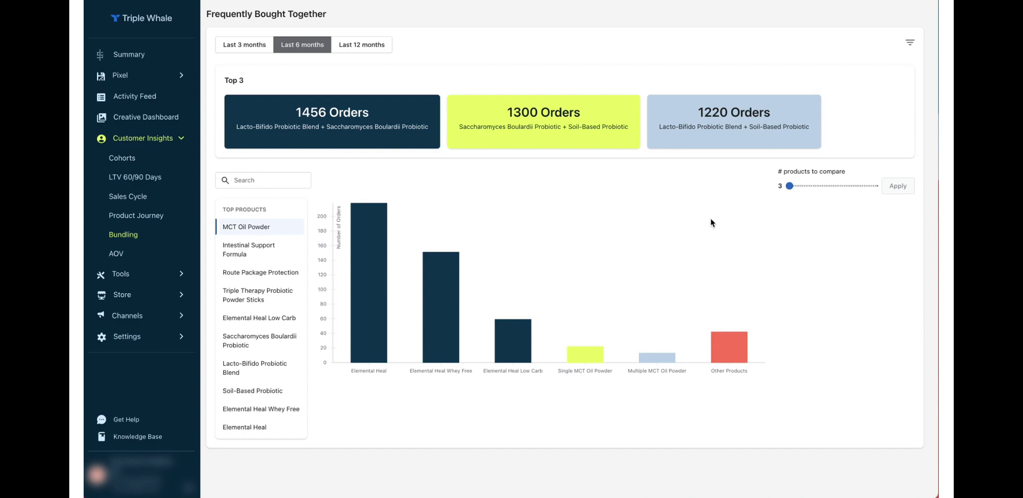
pyautogui.click(912, 44)
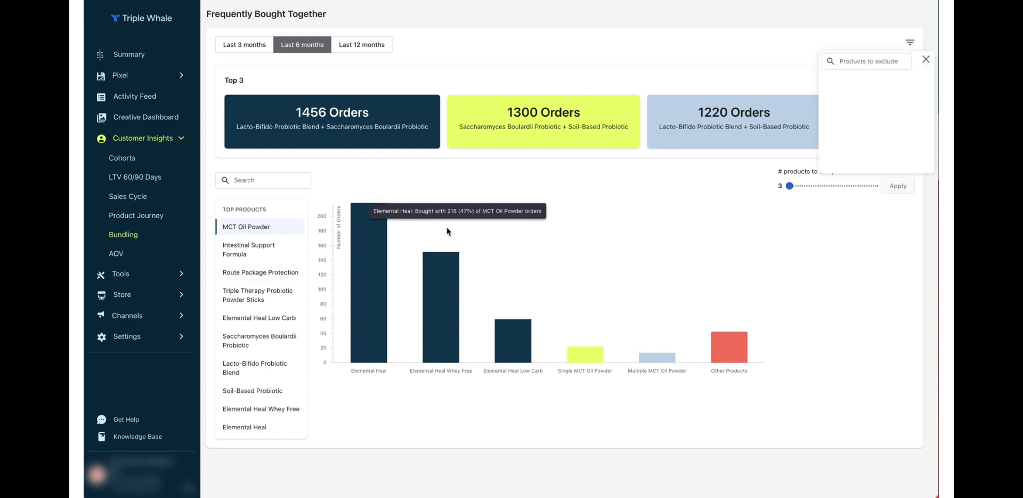
pyautogui.click(865, 55)
pyautogui.write('route')
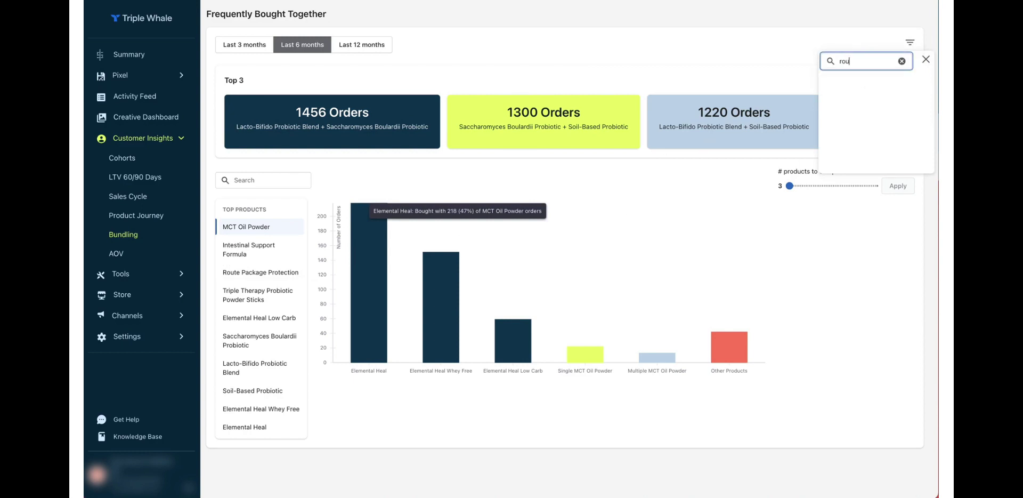
pyautogui.click(861, 95)
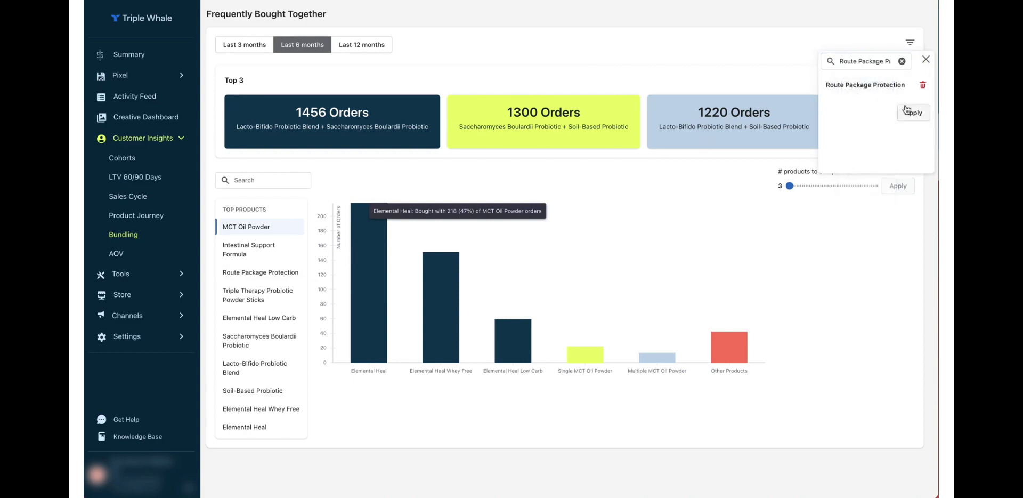
pyautogui.click(910, 113)
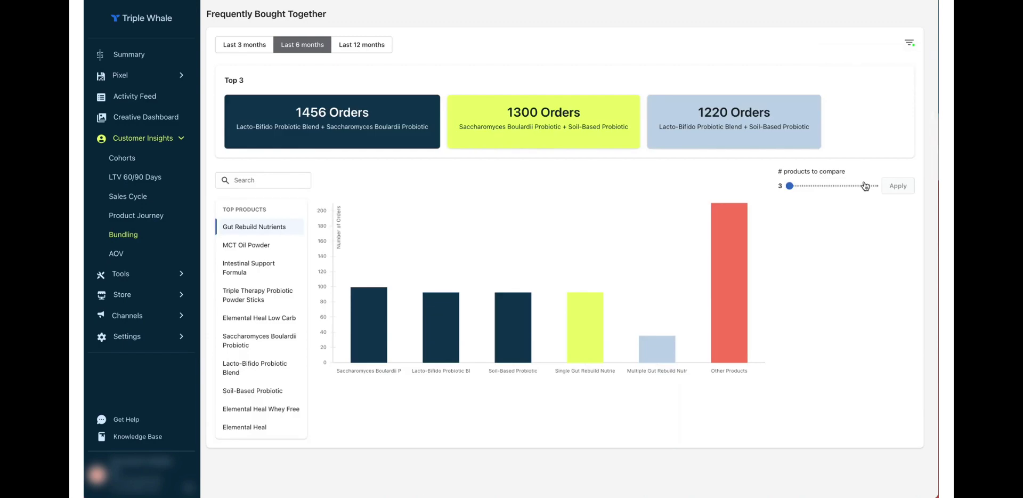
# Open the Product Journey report and set the number of products to show to 5
pyautogui.click(136, 217)
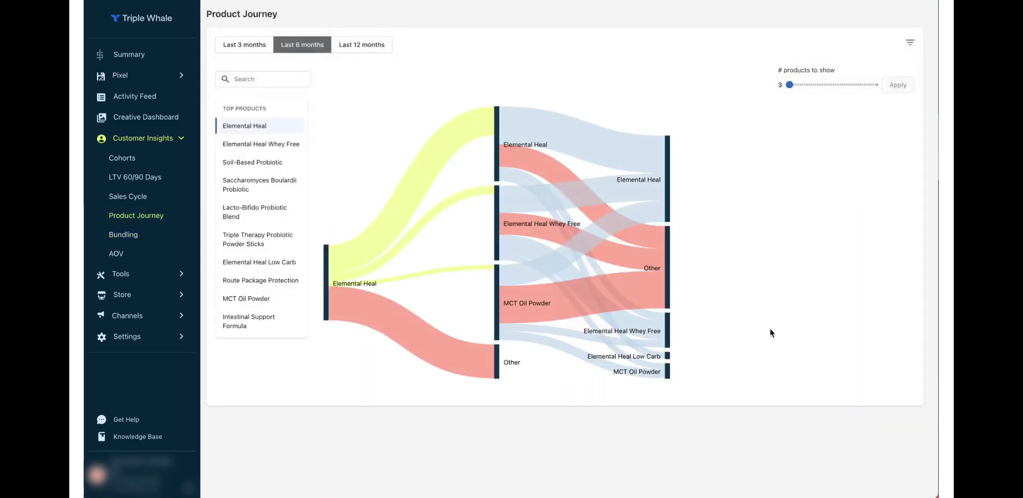
pyautogui.moveTo(790, 87); pyautogui.dragTo(799, 86)
pyautogui.click(891, 85)
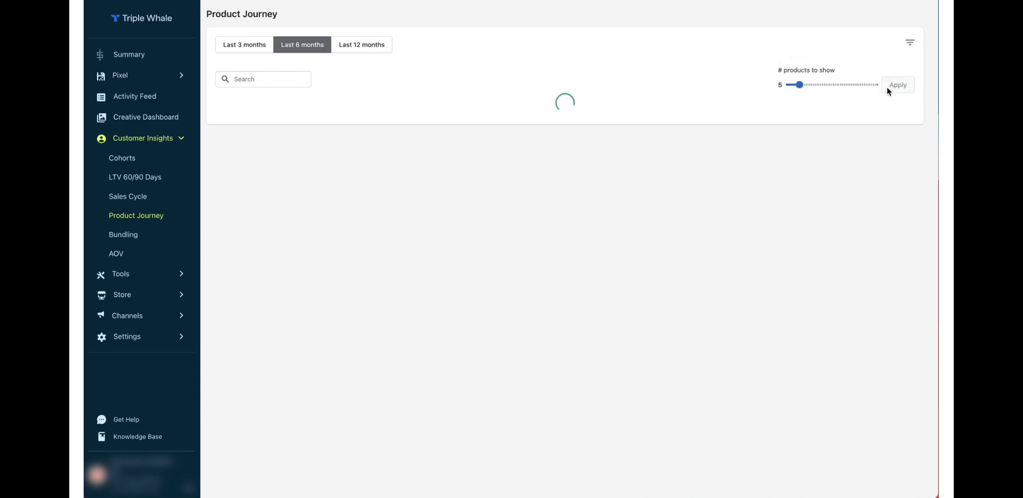
# Exclude Route Package Protection from the Product Journey report
pyautogui.click(909, 42)
pyautogui.click(869, 63)
pyautogui.write('route')
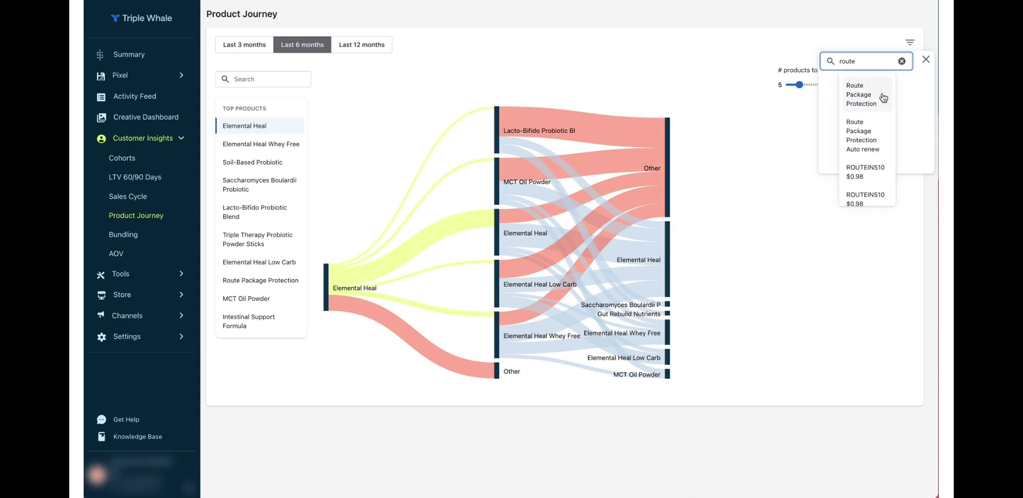
pyautogui.click(882, 96)
pyautogui.click(902, 111)
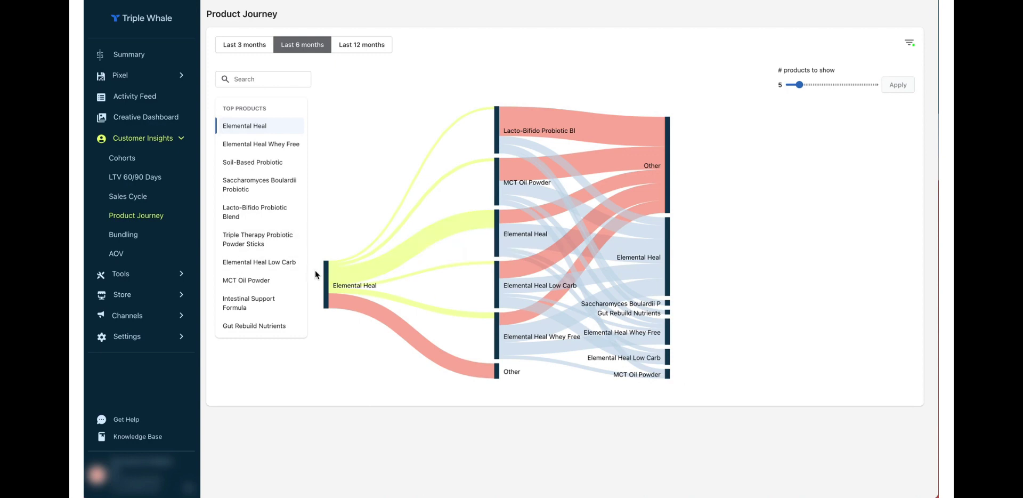
# Inspect the repeat-purchase flow from Elemental Heal in the Product Journey chart
pyautogui.moveTo(669, 310)
pyautogui.moveTo(437, 241)
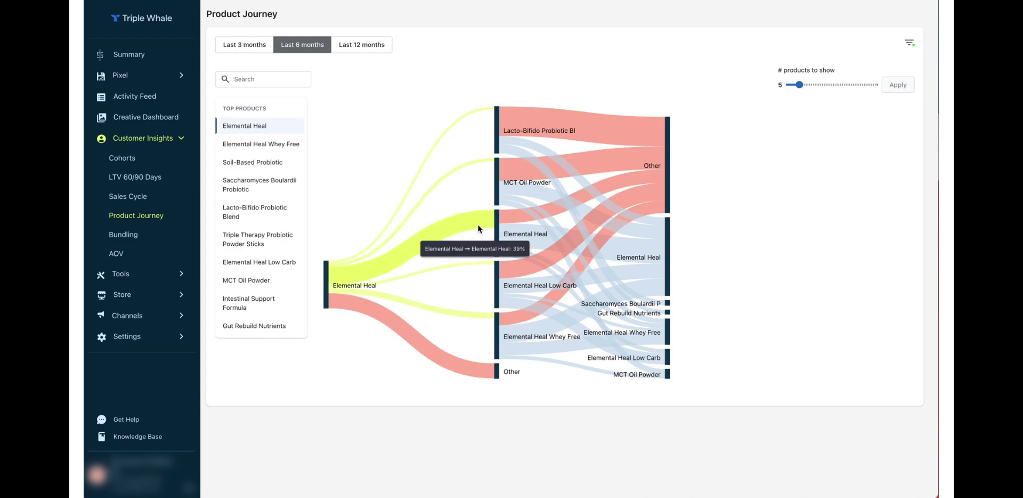
# Open the LTV 60/90 Days report and examine the AOV, 60 Day LTV and 90 Day LTV stats for the last 6 months
pyautogui.click(169, 179)
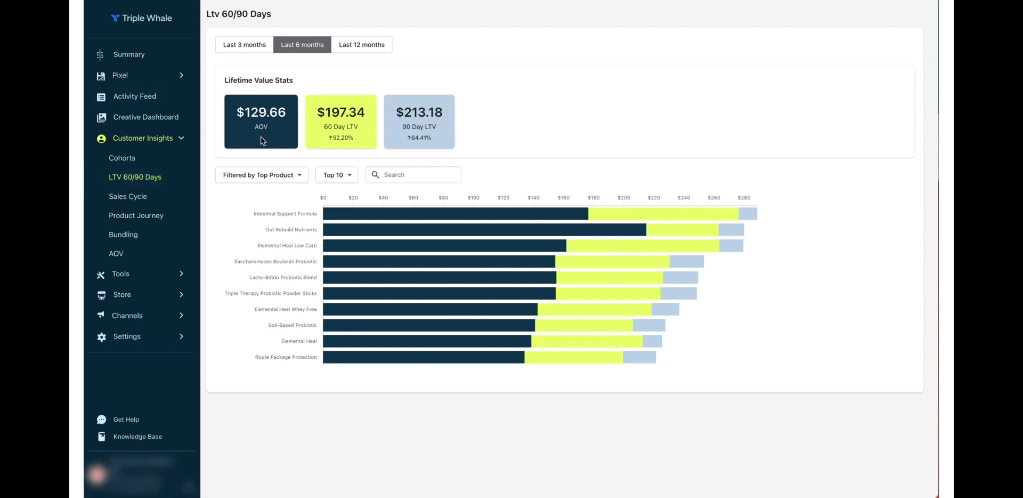
pyautogui.doubleClick(266, 116)
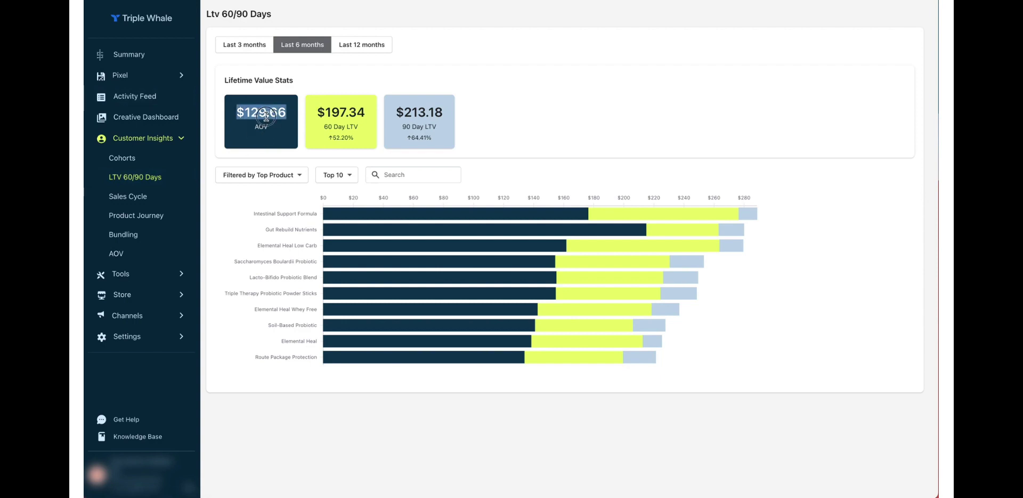
pyautogui.click(269, 137)
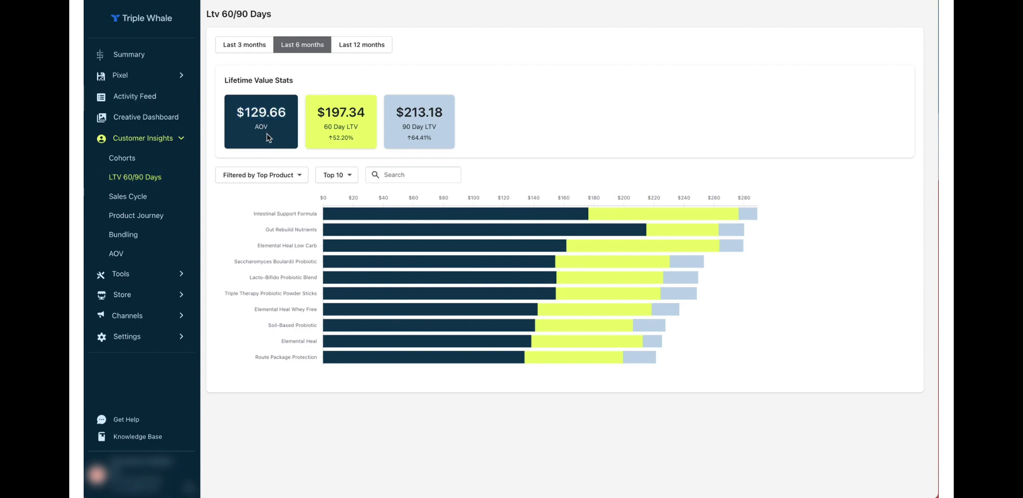
pyautogui.doubleClick(328, 125)
pyautogui.doubleClick(413, 127)
pyautogui.click(413, 128)
# Limit the LTV 60/90 Days report to the last 3 months and compare its AOV, 60 Day LTV and 90 Day LTV
pyautogui.click(251, 50)
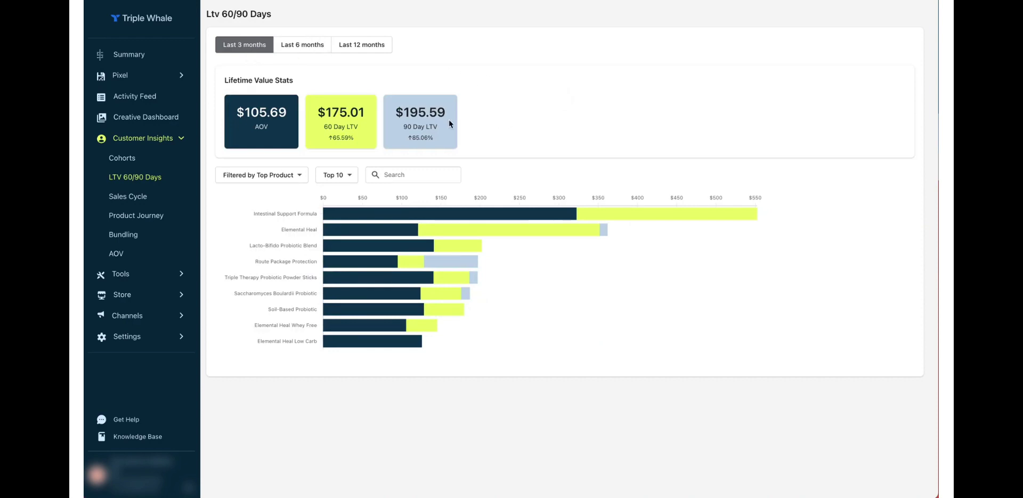
pyautogui.doubleClick(254, 109)
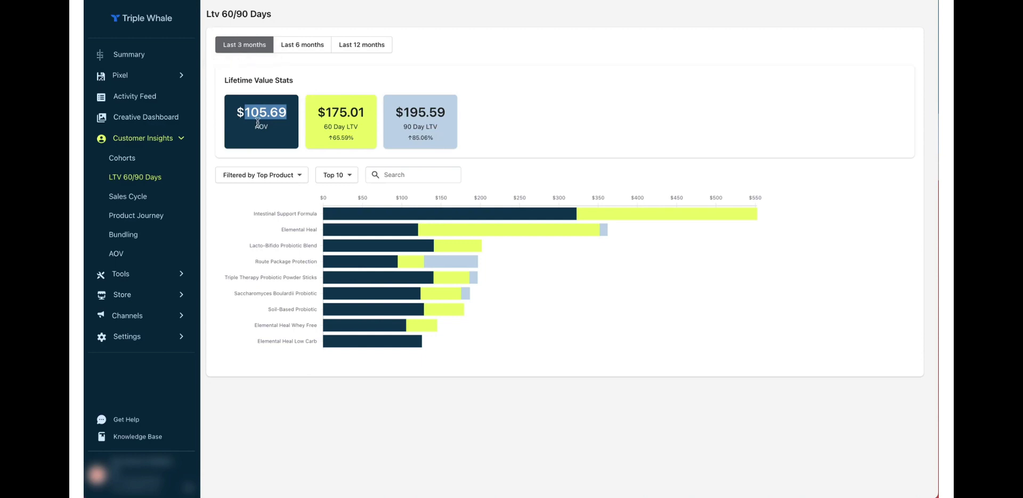
pyautogui.click(263, 97)
pyautogui.tripleClick(344, 128)
pyautogui.doubleClick(429, 111)
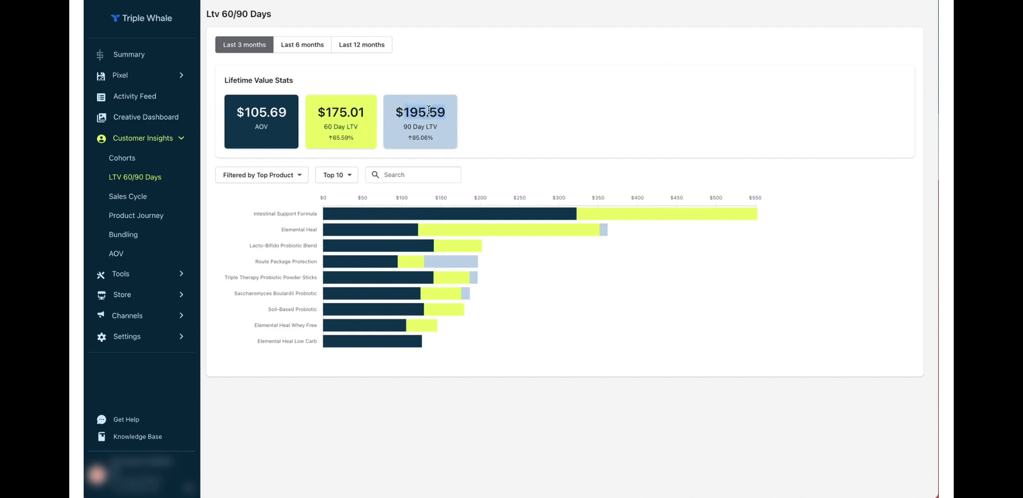
pyautogui.doubleClick(433, 126)
pyautogui.doubleClick(351, 139)
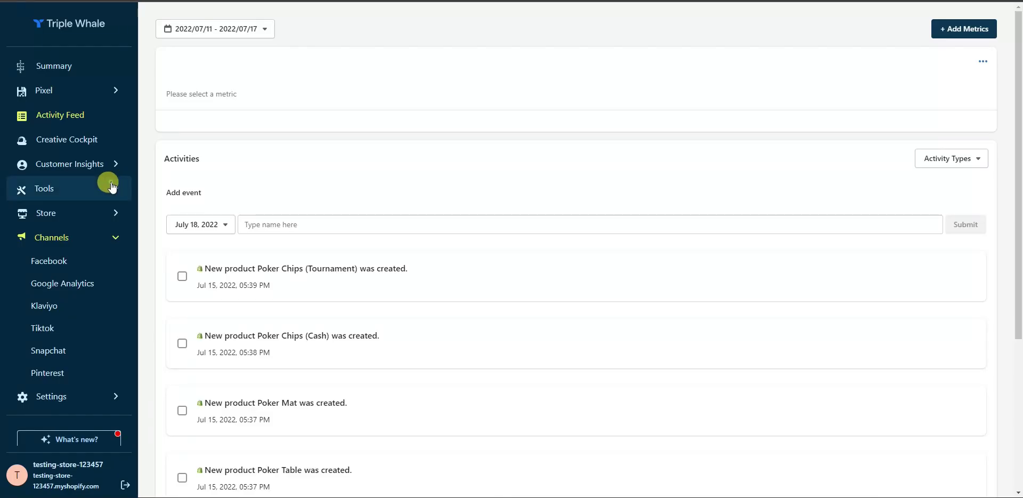
# Open the Forecasting Calculator and switch the ROAS figure to dollars
pyautogui.click(112, 186)
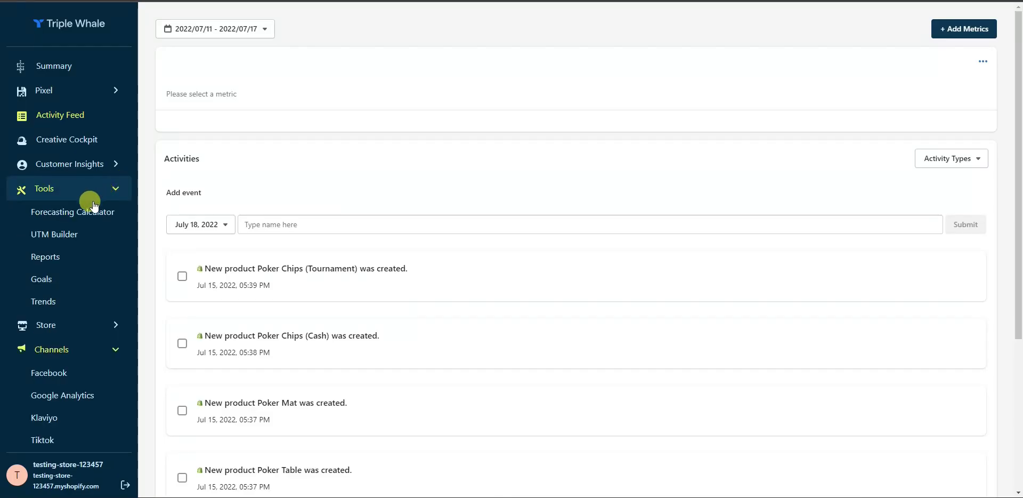
pyautogui.click(74, 218)
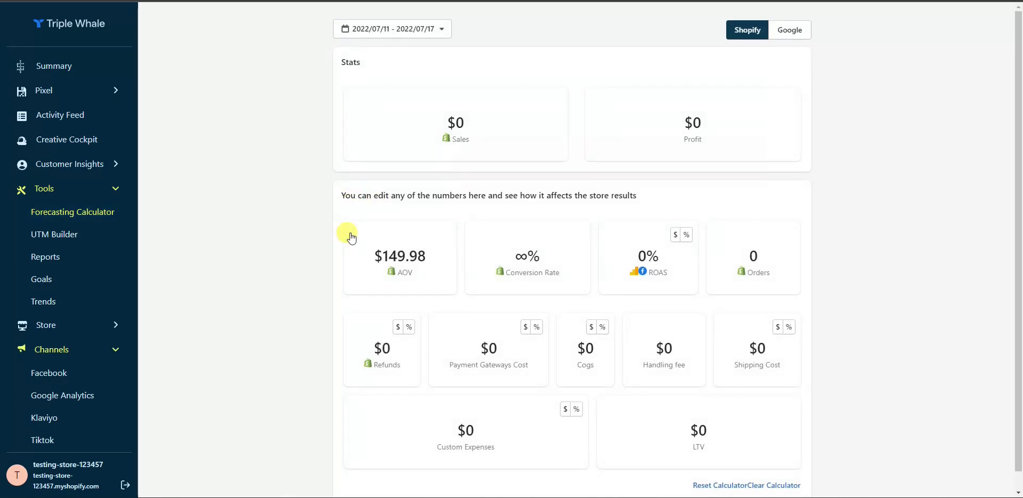
pyautogui.scroll(-1, 348, 262)
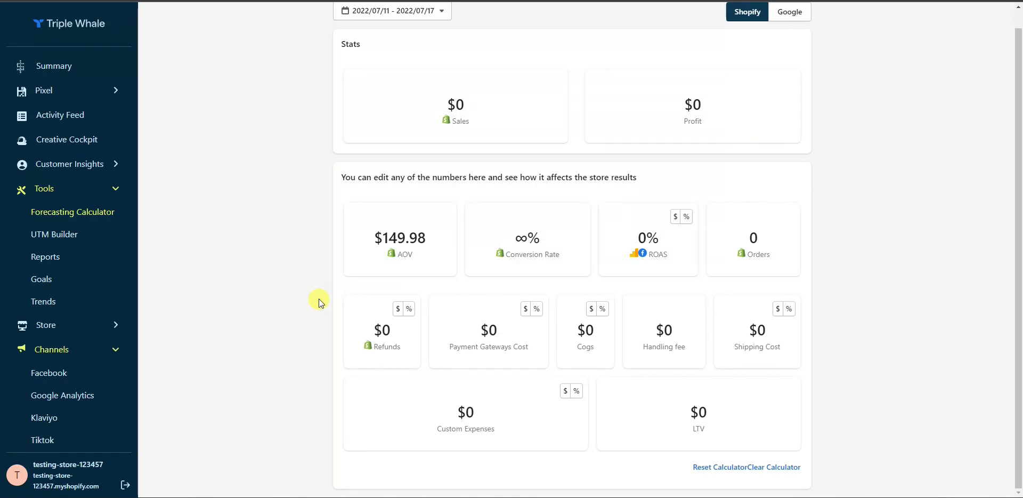
pyautogui.click(676, 216)
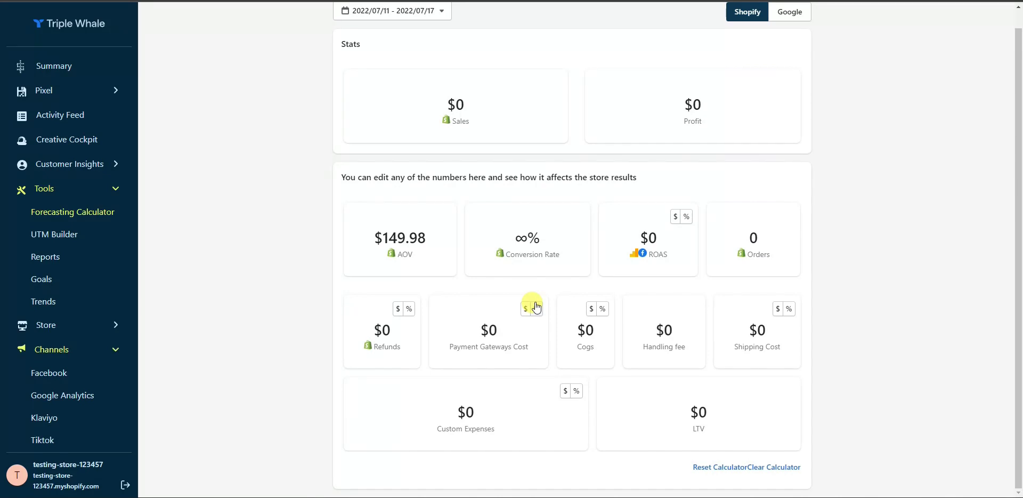
# Try to set the conversion rate to 3 in the Forecasting Calculator
pyautogui.click(533, 228)
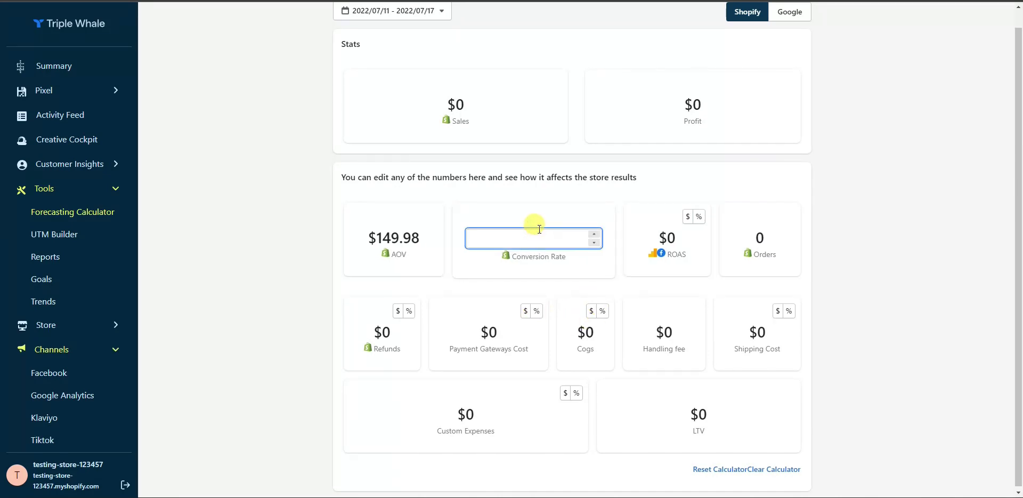
pyautogui.write('3')
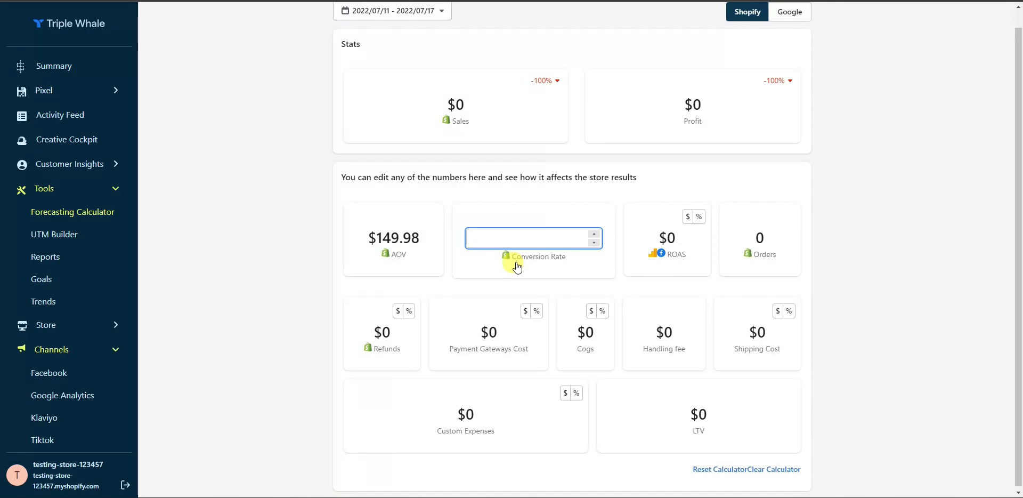
pyautogui.click(306, 294)
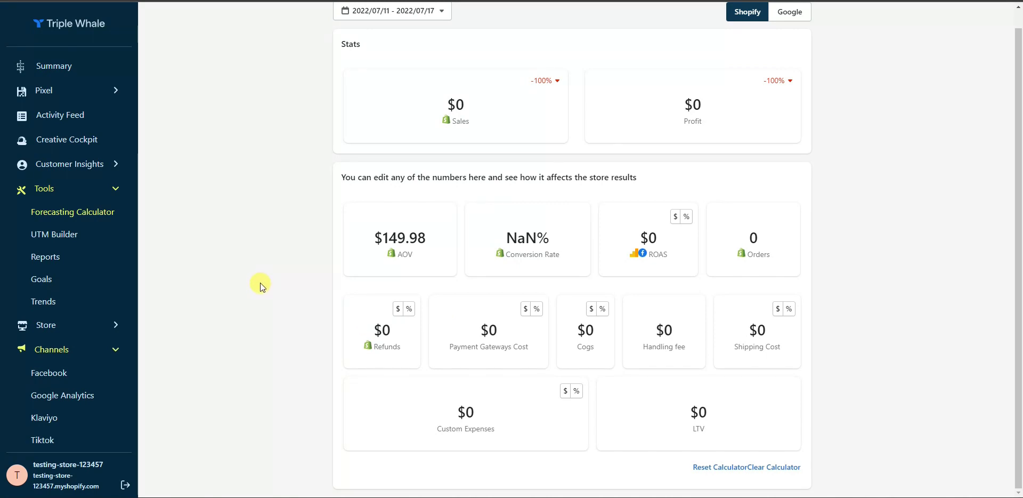
# Open the UTM Builder and review the tracking parameters for Facebook Ads, Google Ads and TikTok
pyautogui.click(66, 239)
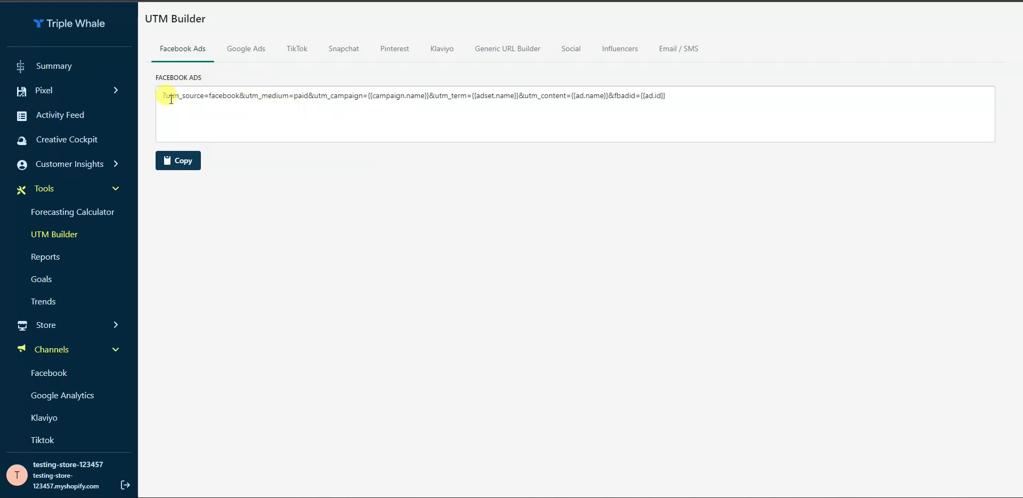
pyautogui.moveTo(165, 96); pyautogui.dragTo(667, 96)
pyautogui.click(560, 120)
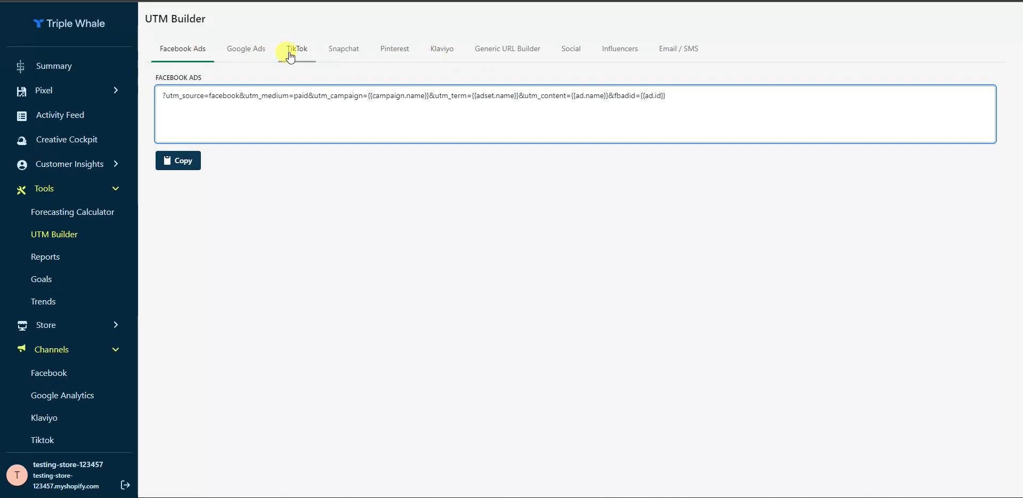
pyautogui.click(245, 53)
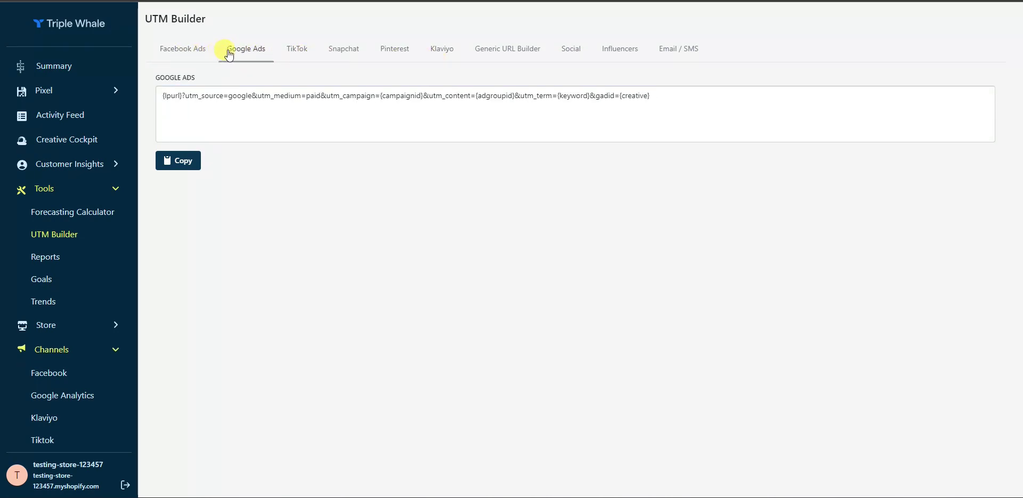
pyautogui.click(293, 49)
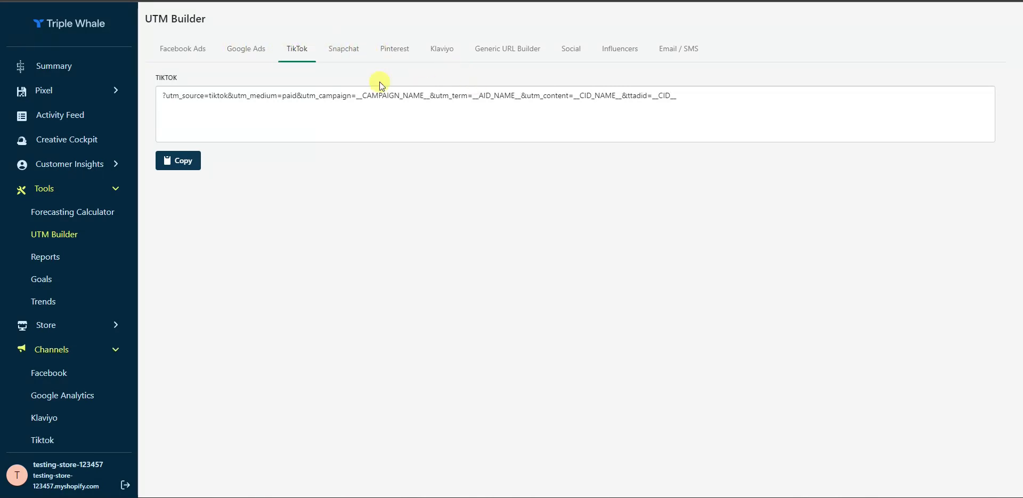
pyautogui.click(173, 49)
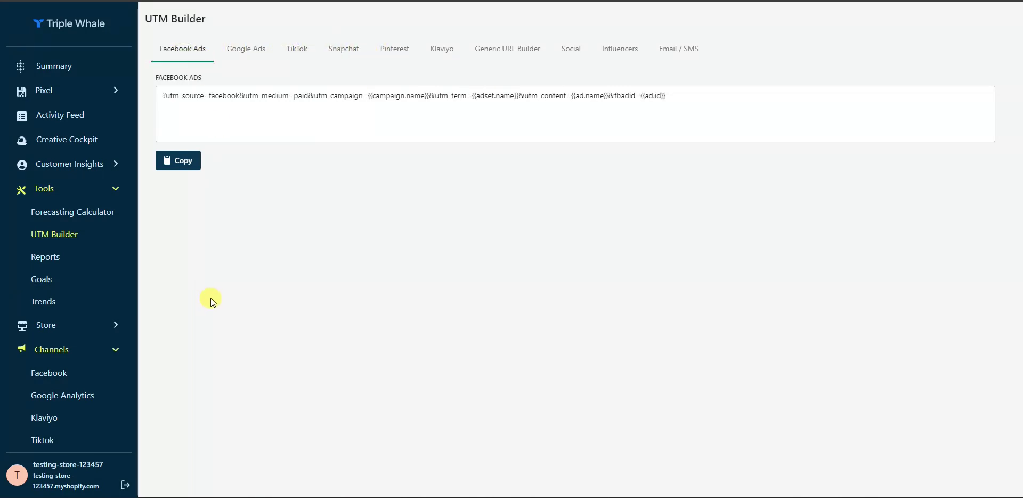
# Open Reports, start a new report and review its available metrics, recipient and email frequency options
pyautogui.click(79, 258)
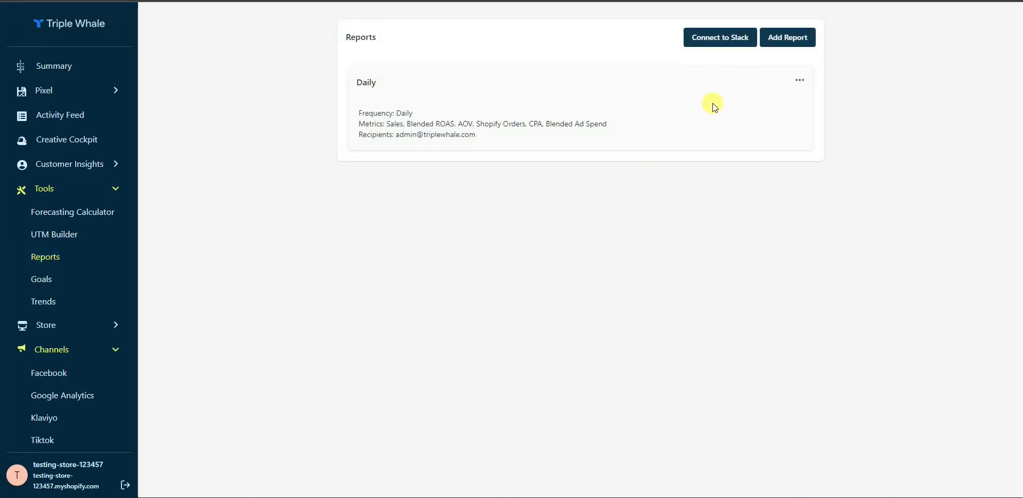
pyautogui.click(795, 38)
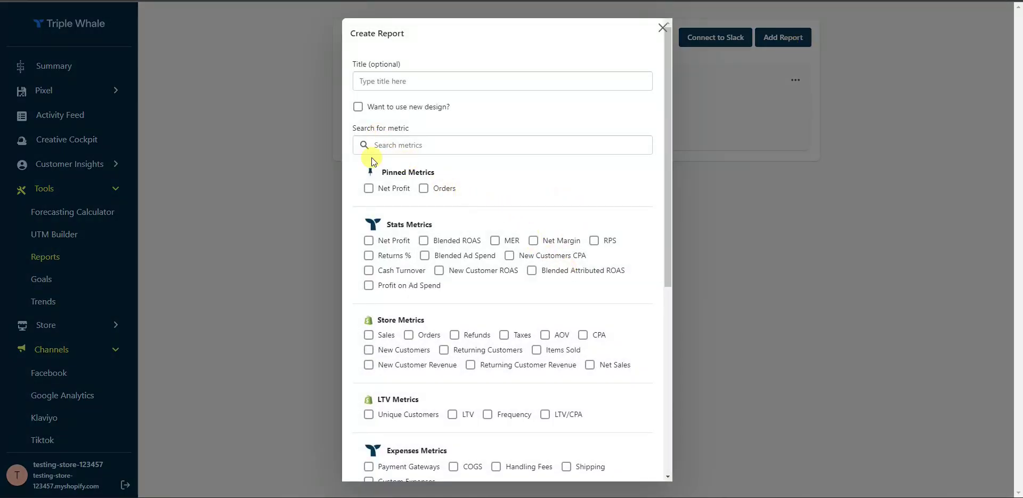
pyautogui.scroll(-1, 419, 210)
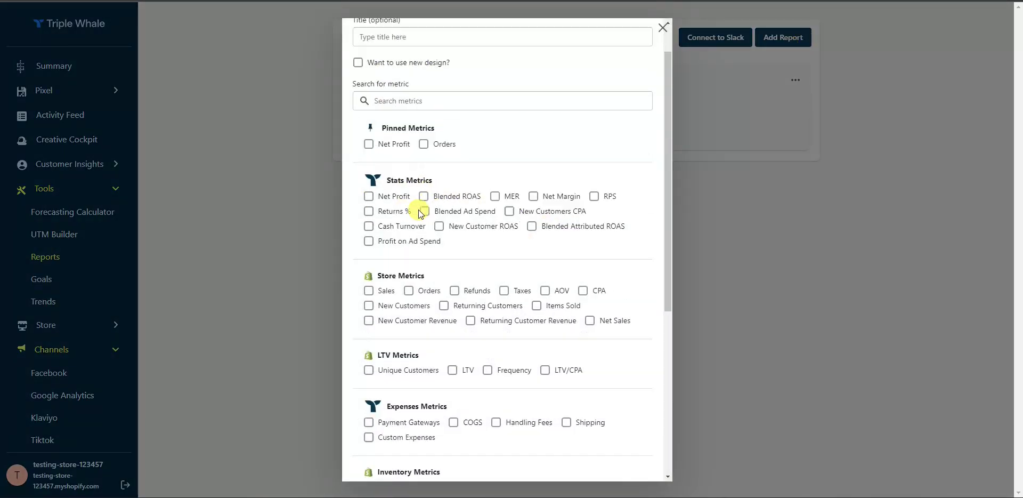
pyautogui.scroll(-1, 416, 203)
pyautogui.scroll(-1, 511, 290)
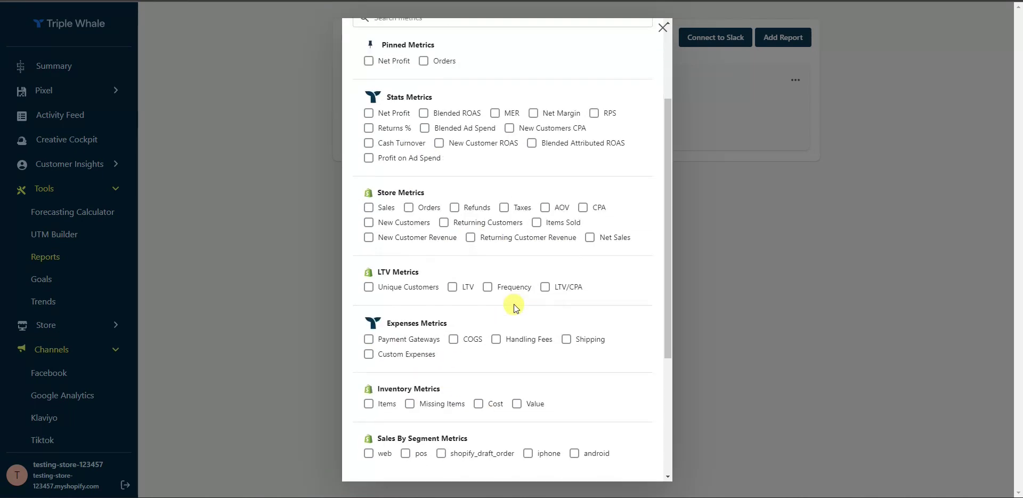
pyautogui.scroll(-4, 515, 307)
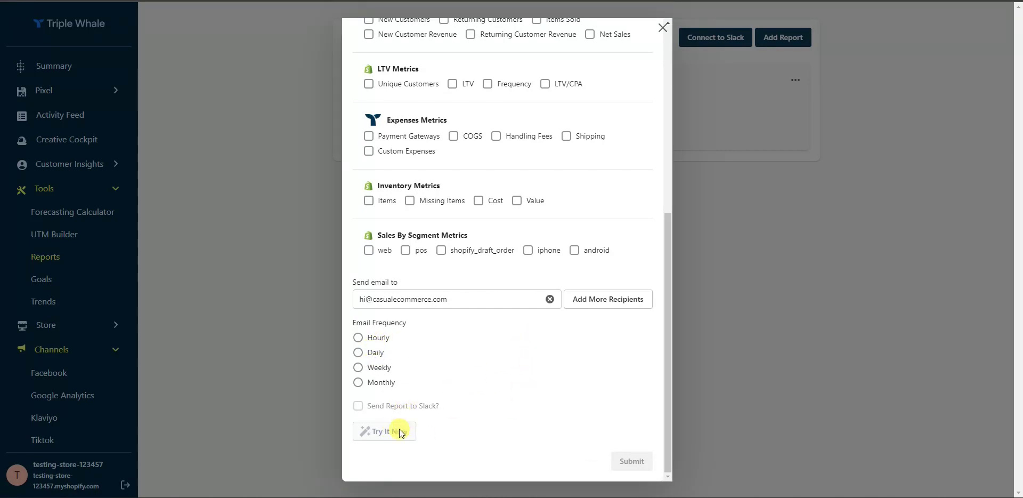
# Create a monthly Sales goal of 15000 for August 2022 in Goals
pyautogui.click(42, 279)
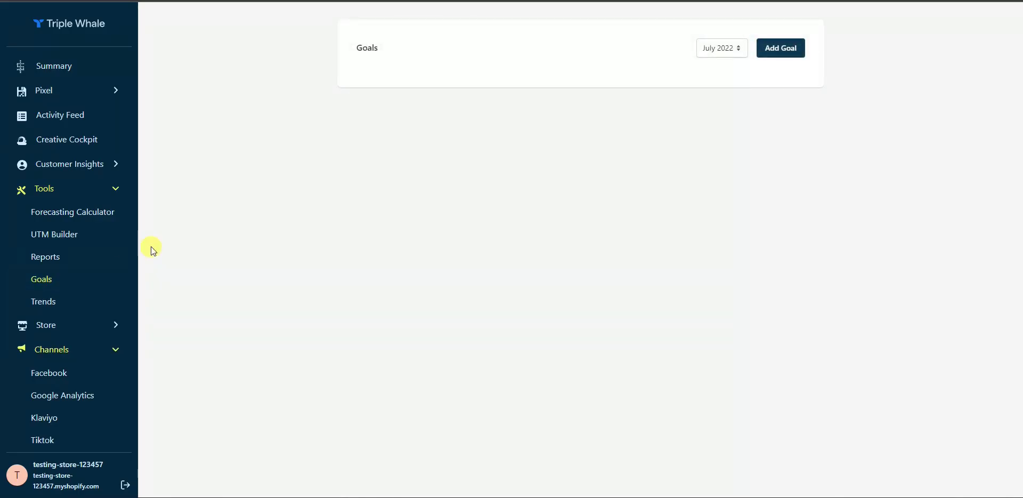
pyautogui.click(776, 48)
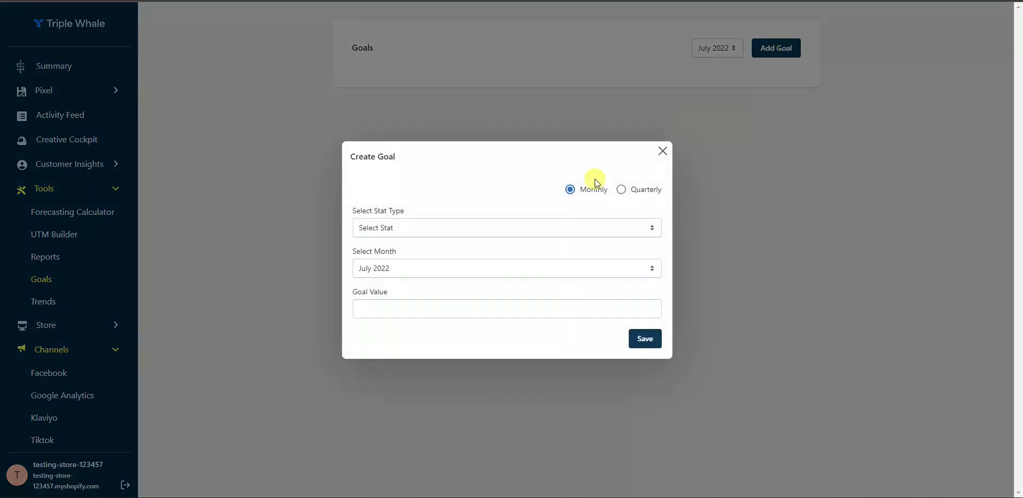
pyautogui.click(509, 225)
pyautogui.click(466, 256)
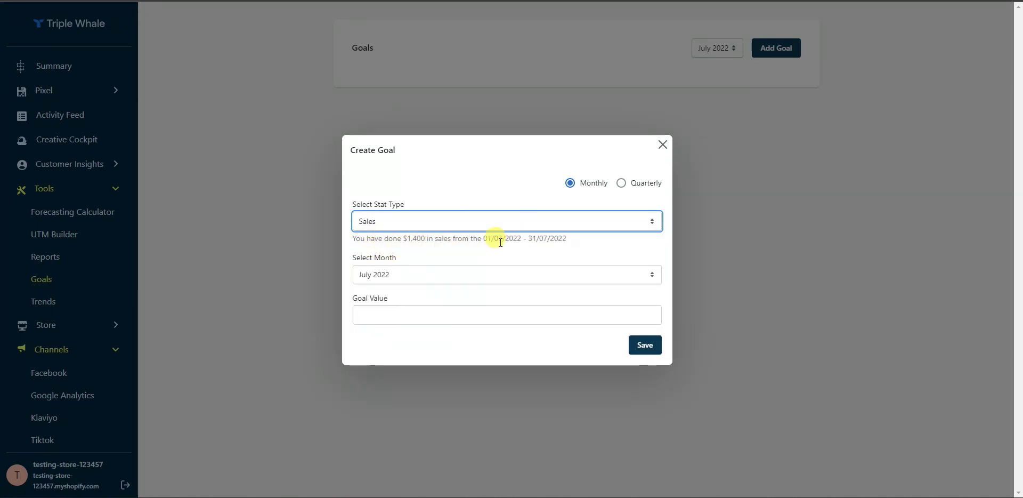
pyautogui.click(442, 273)
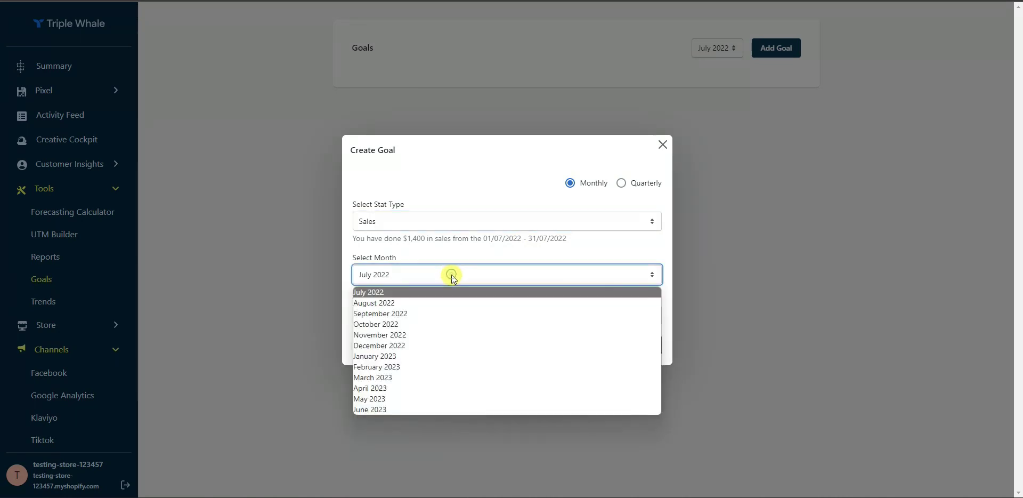
pyautogui.click(437, 301)
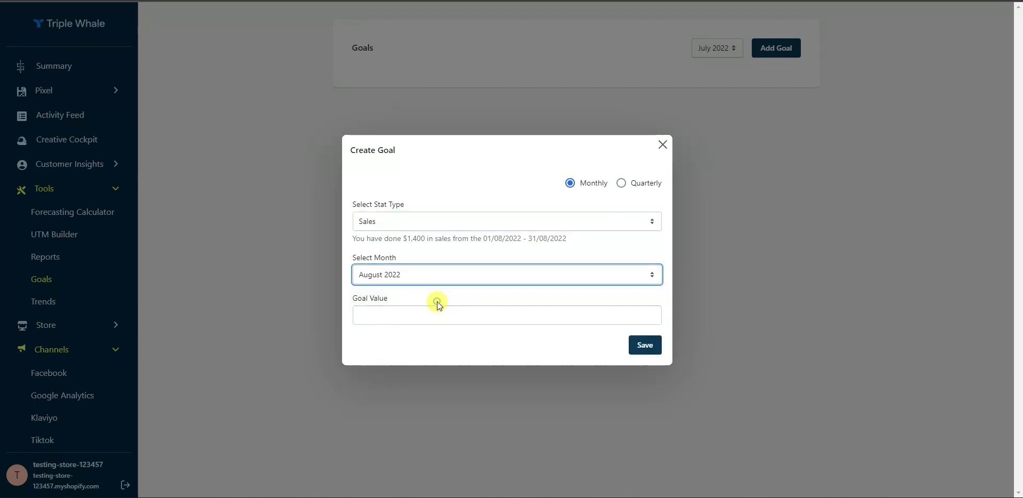
pyautogui.click(433, 309)
pyautogui.write('15000')
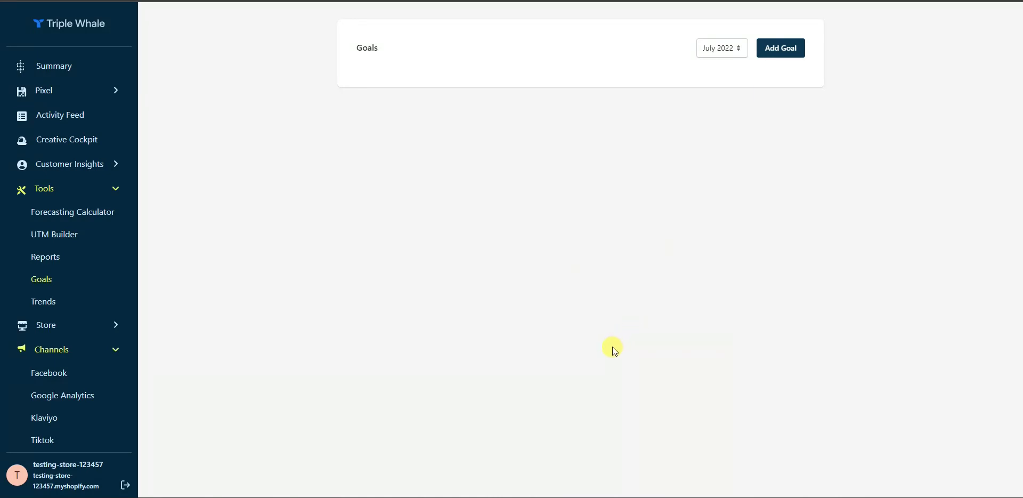
# Show the goals for August 2022 and read the progress summary of the Sales goal
pyautogui.click(726, 48)
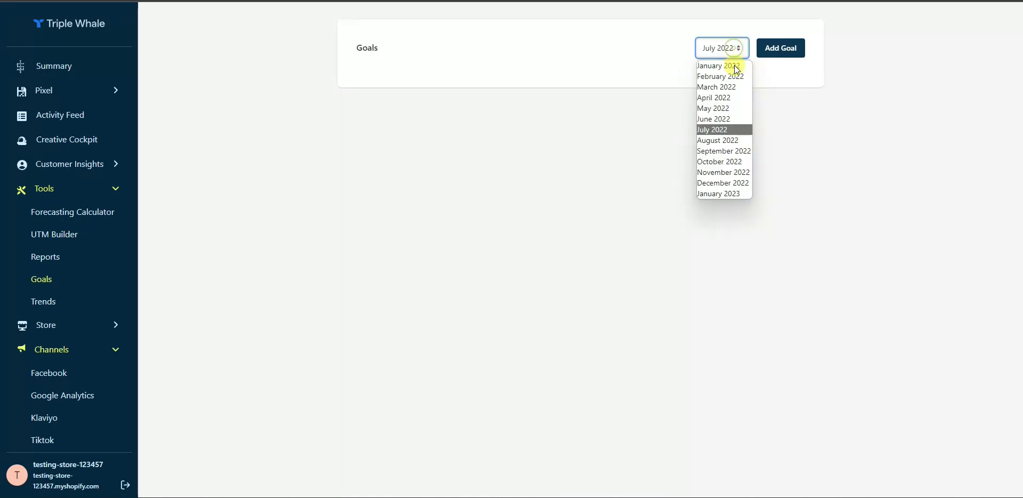
pyautogui.click(731, 140)
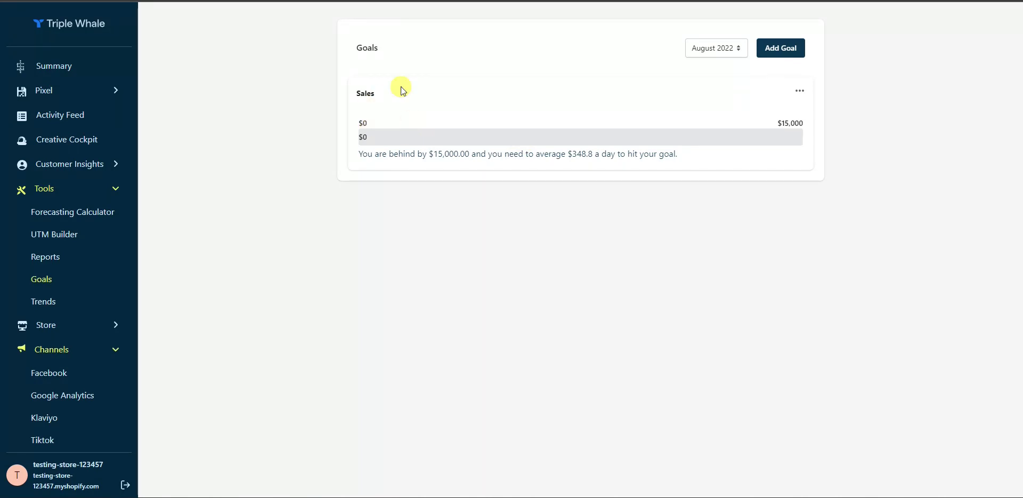
pyautogui.moveTo(348, 154); pyautogui.dragTo(695, 155)
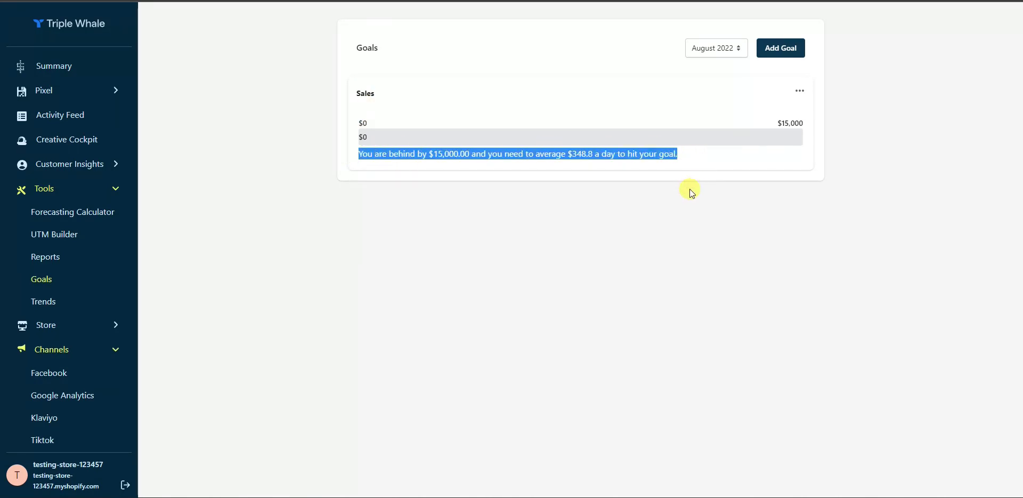
pyautogui.click(532, 140)
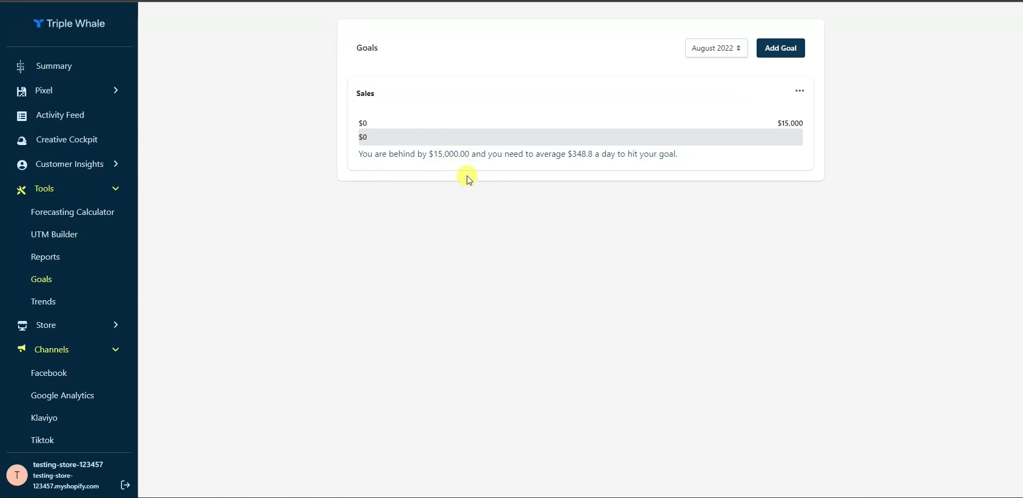
# Open Trends and review the store's Products, Customers and Orders lists
pyautogui.click(66, 305)
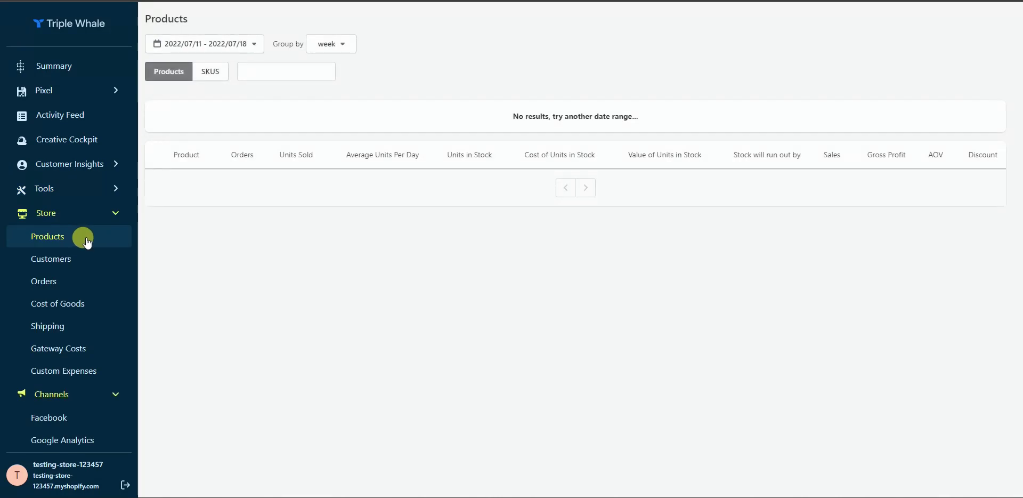
pyautogui.click(76, 258)
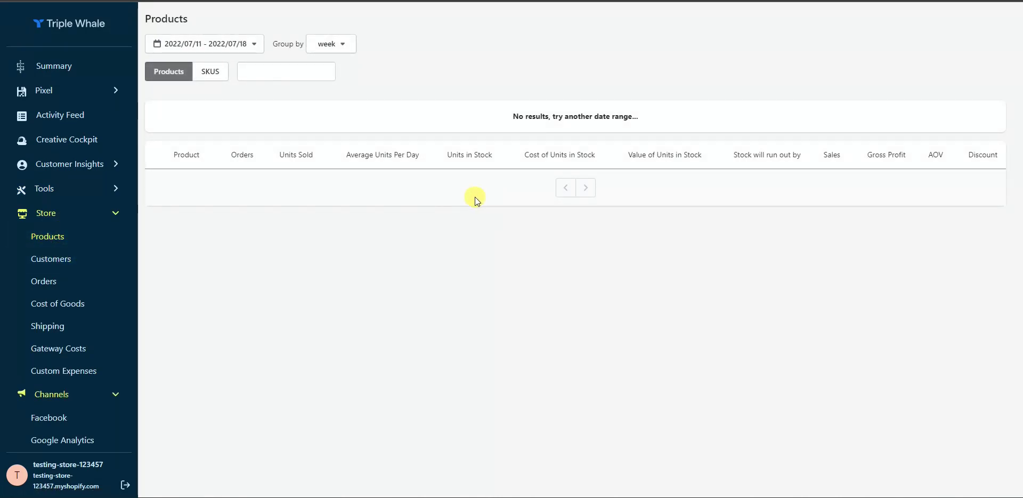
pyautogui.click(53, 260)
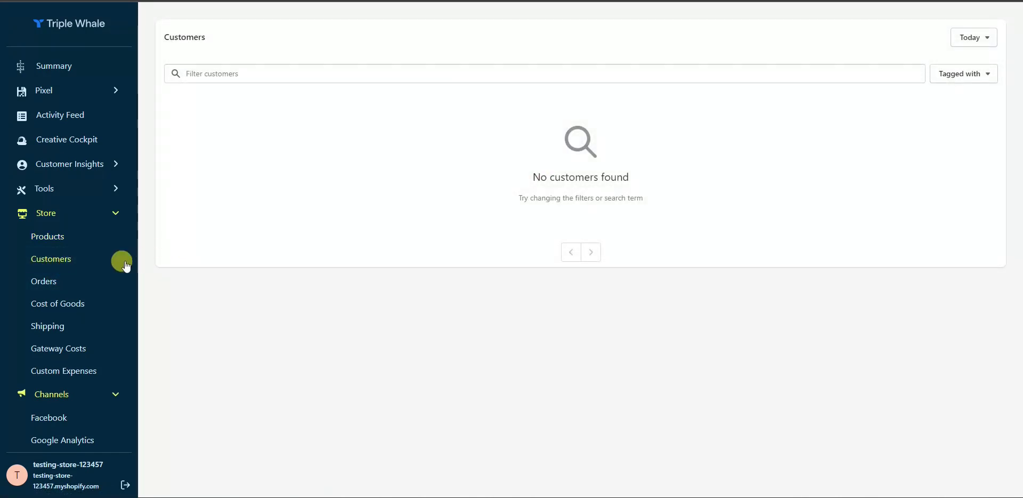
pyautogui.click(72, 285)
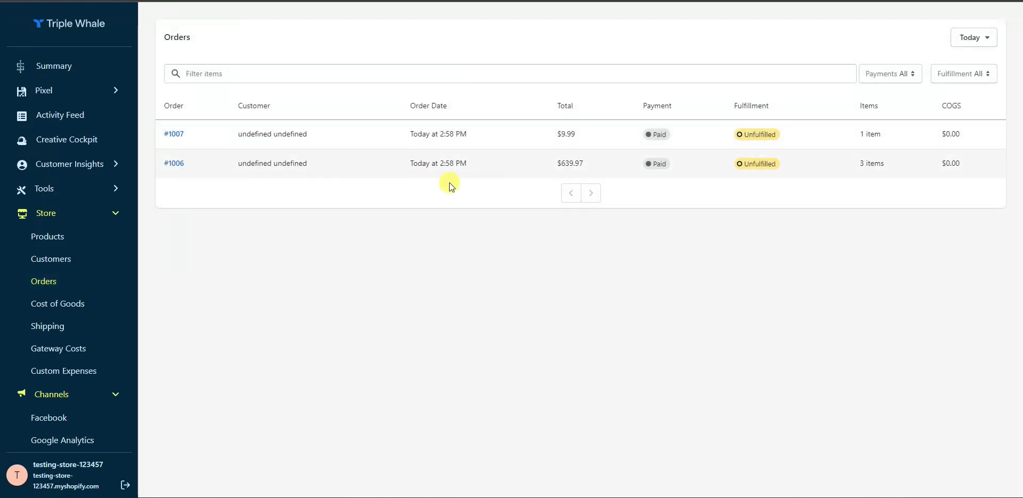
# Review the store's cost settings under Cost of Goods, Gateway Costs and Custom Expenses
pyautogui.click(85, 305)
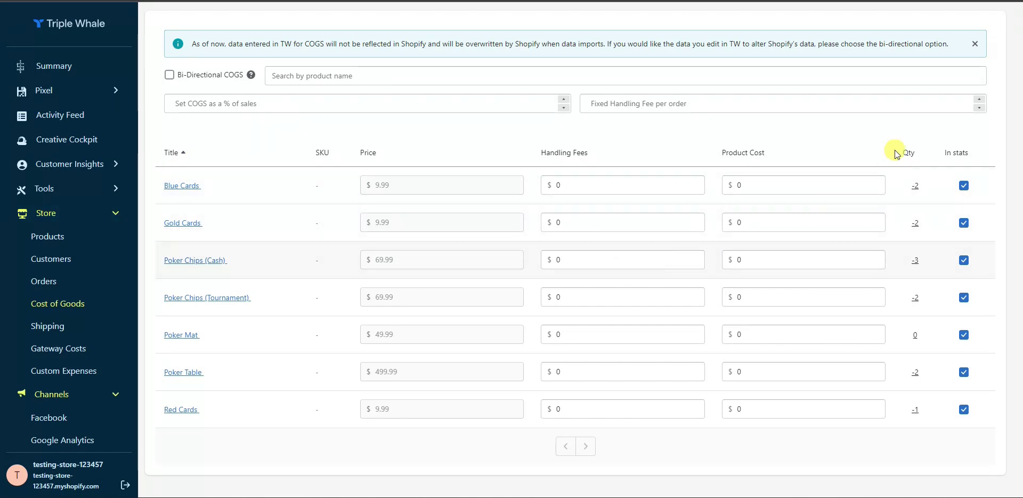
pyautogui.click(58, 348)
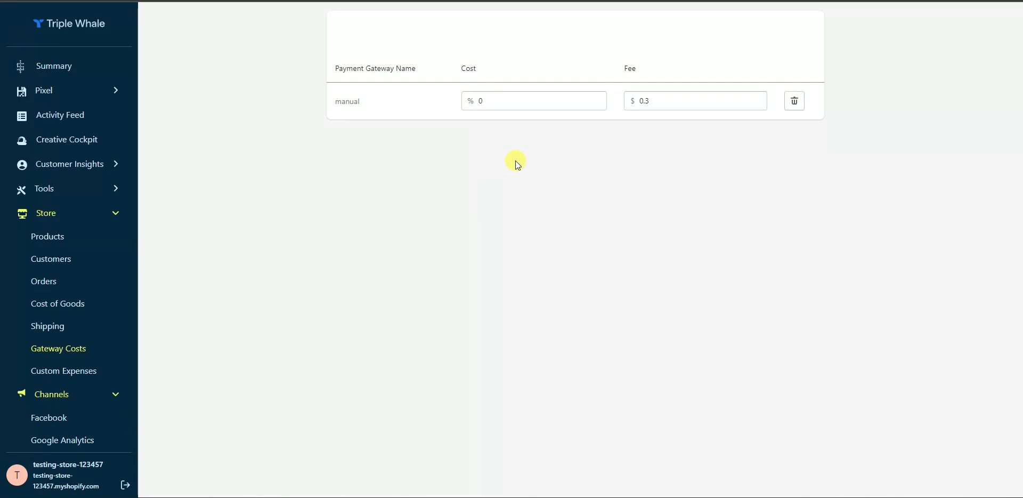
pyautogui.click(96, 369)
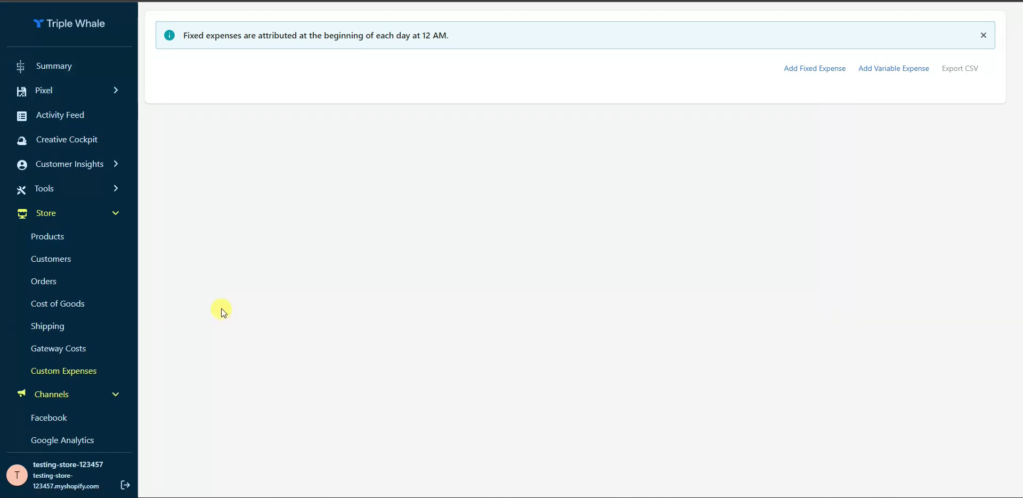
# Review the available service connections in the Integrations settings and open Apps & Extensions
pyautogui.click(114, 262)
pyautogui.click(84, 285)
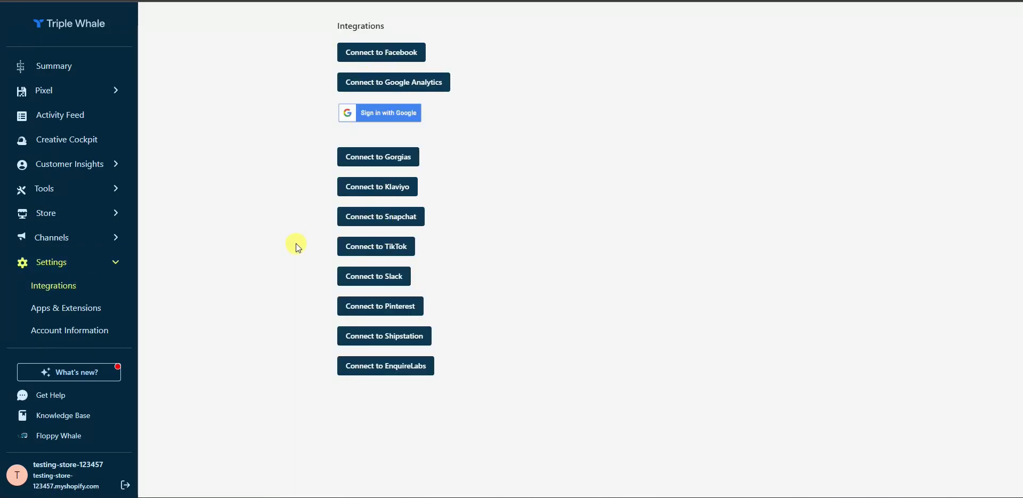
pyautogui.click(94, 317)
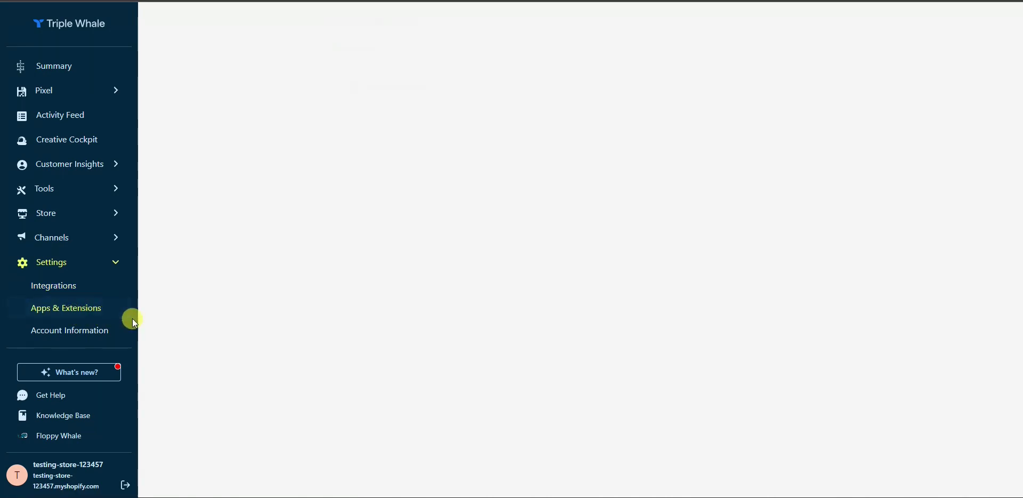